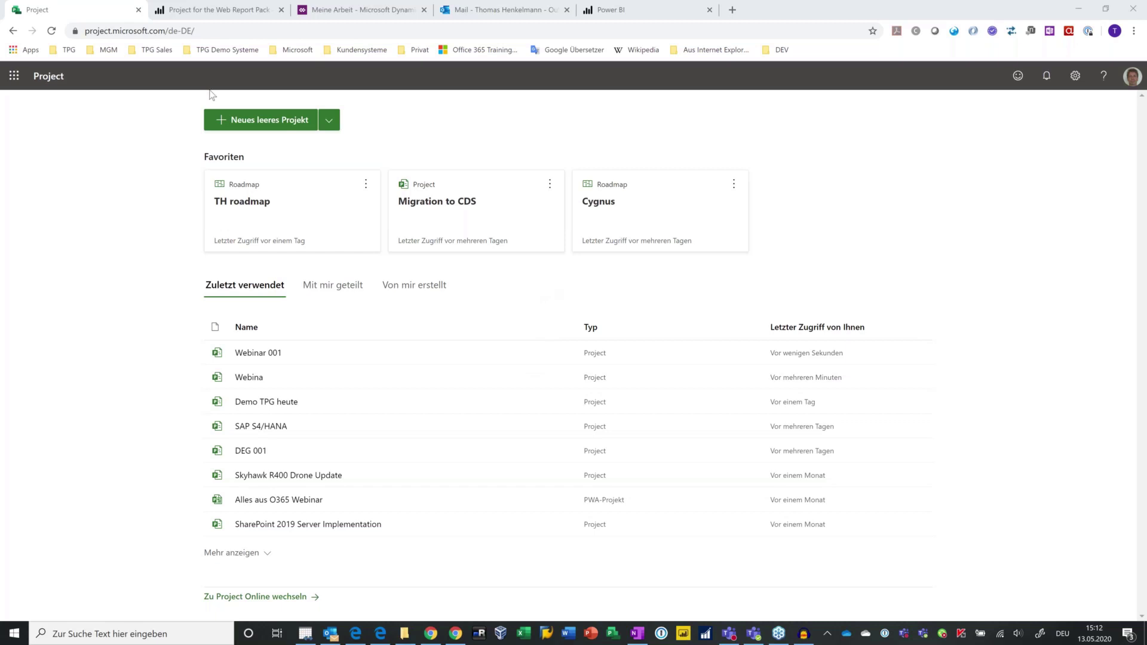
# - Start a new blank project with 'Neues leeres Projekt' on the home page
pyautogui.click(259, 123)
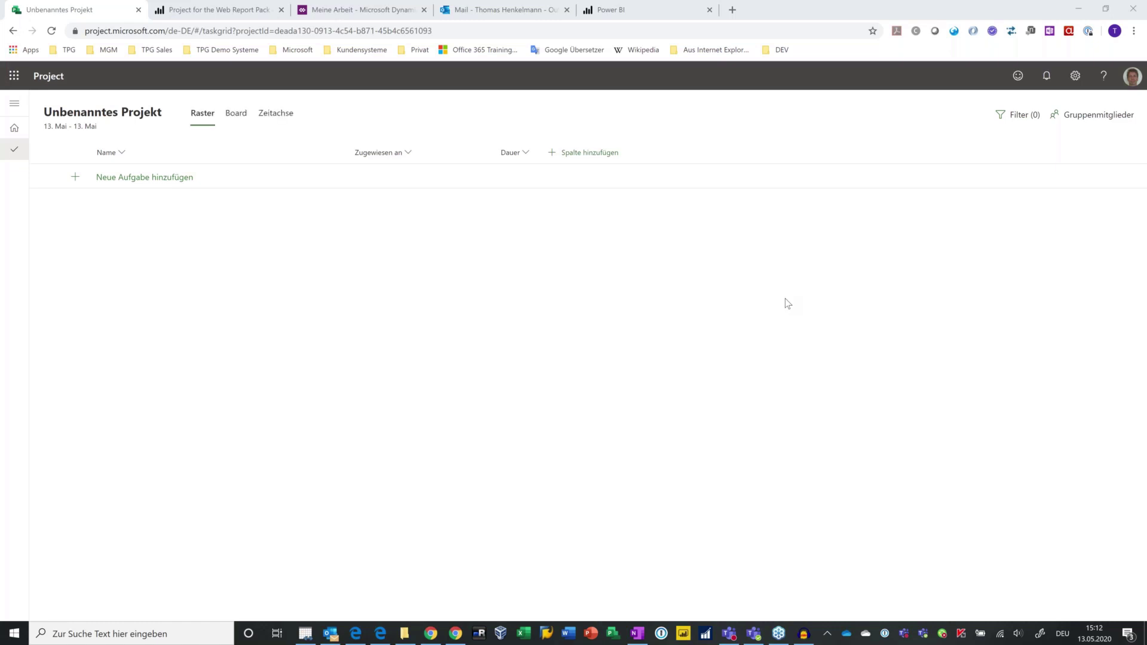
# - Rename the project to '20200513 Webinar' in its details panel and close the panel
pyautogui.click(80, 114)
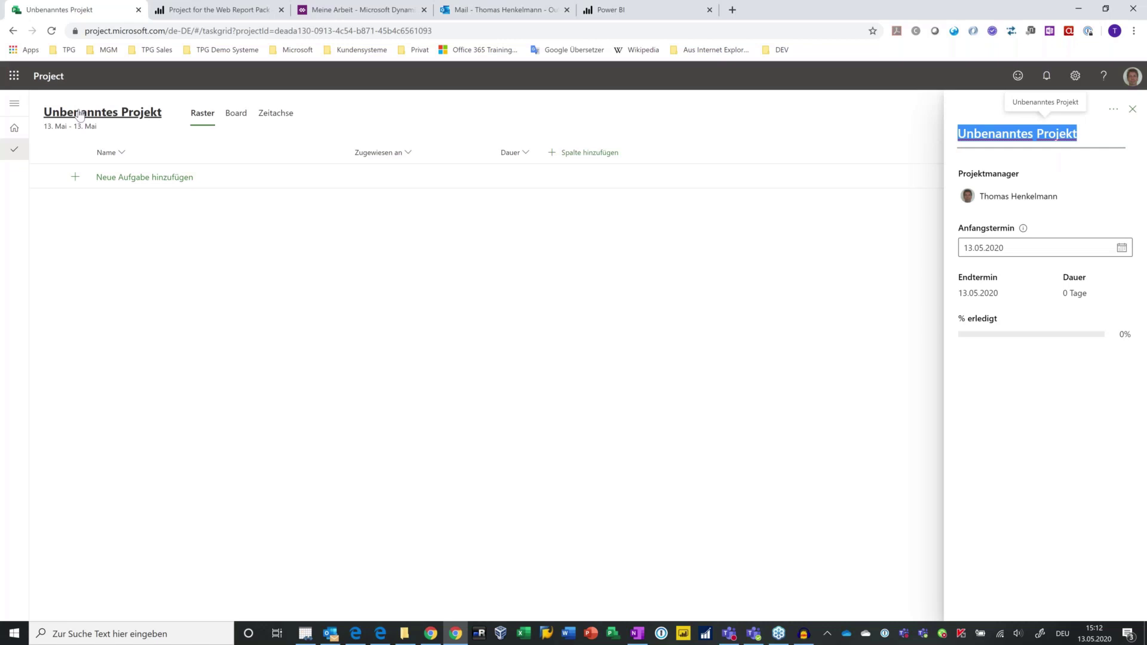
pyautogui.write('20200513')
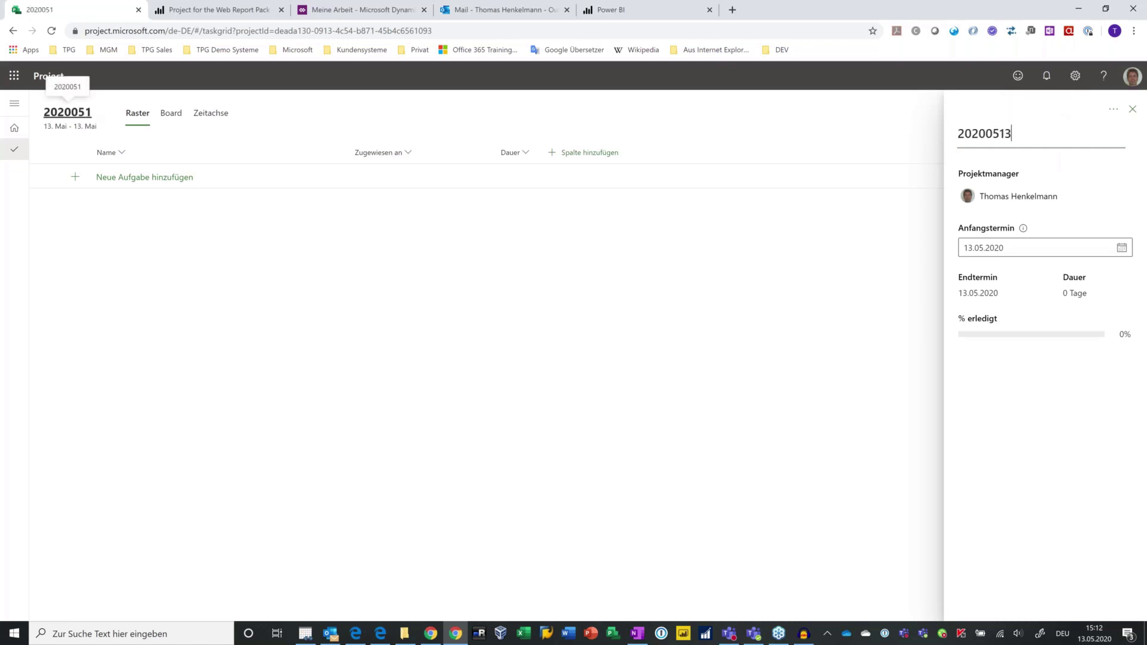
pyautogui.write(' Webinar')
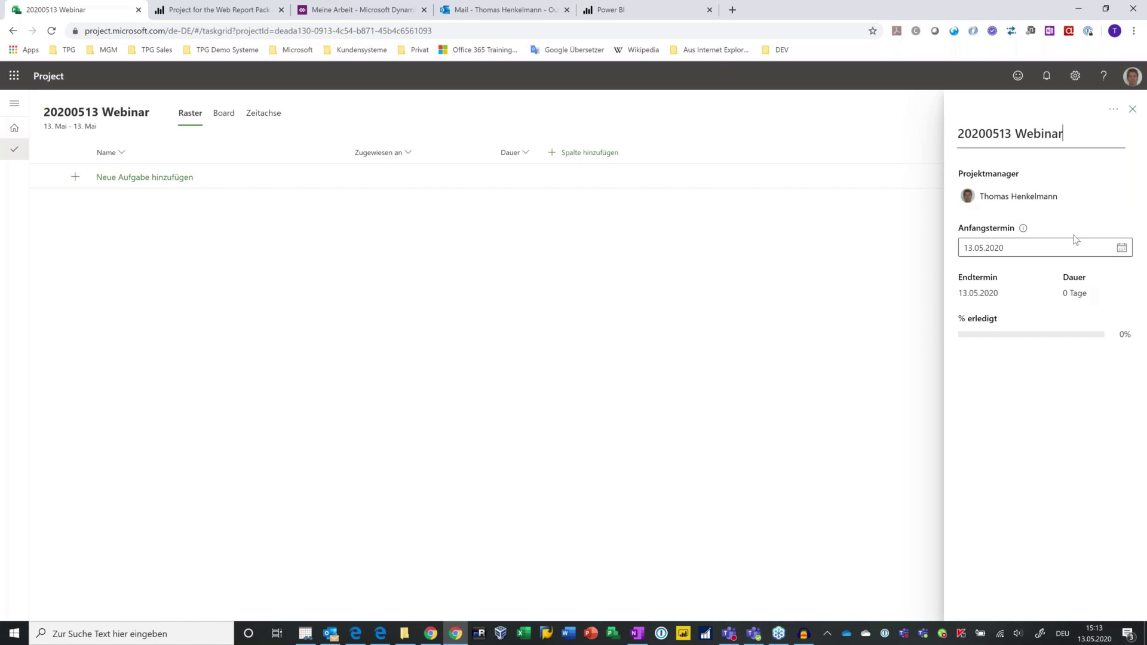
pyautogui.click(1134, 110)
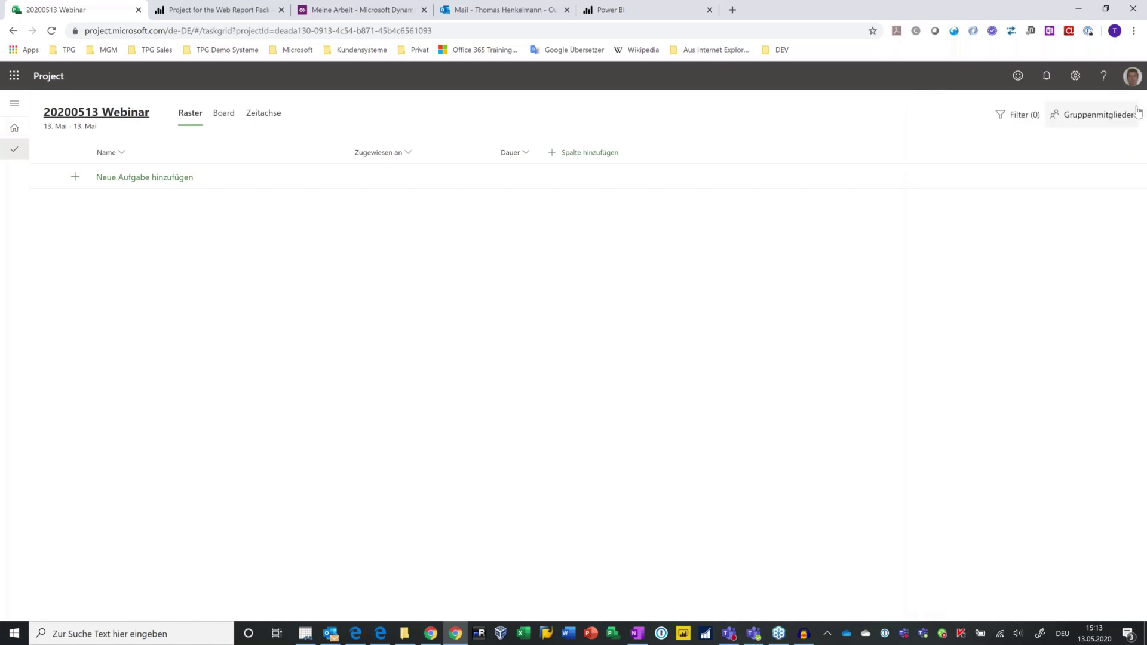
# - Add the tasks Analyse and Datenmodell to the grid
pyautogui.click(156, 179)
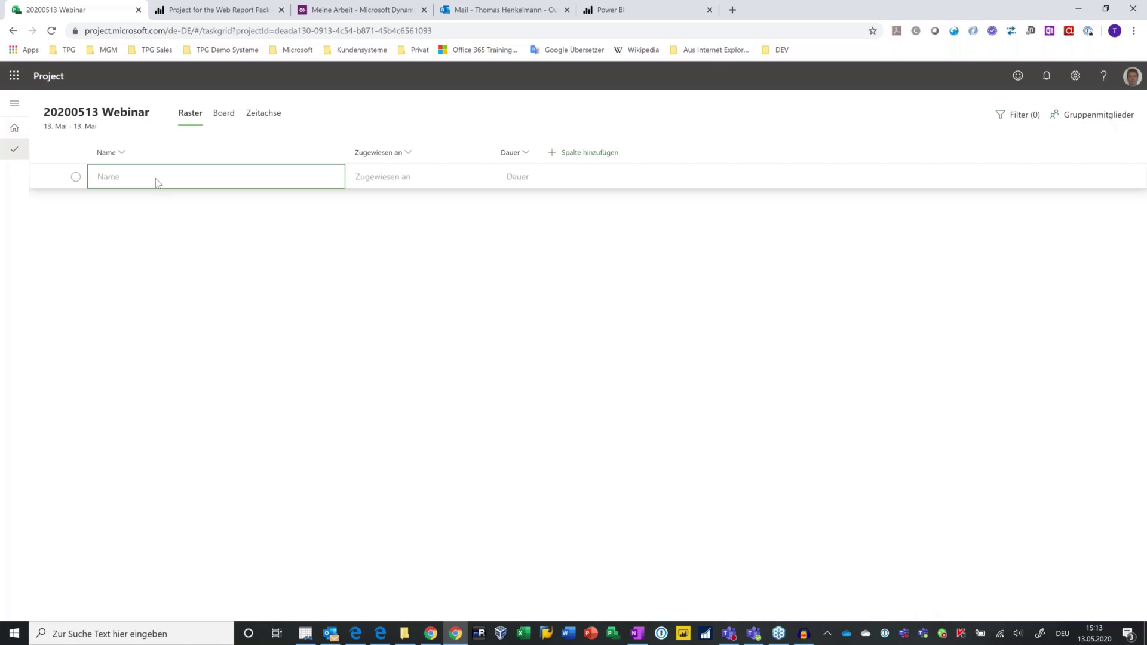
pyautogui.write('Analyse')
pyautogui.press('Return')
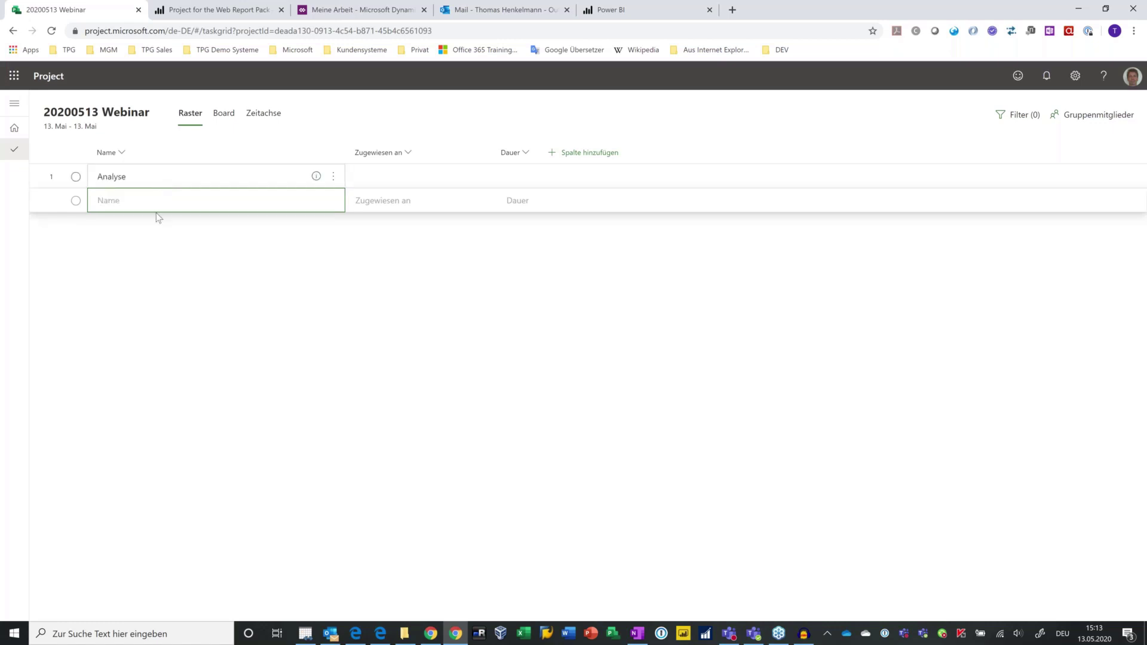
pyautogui.write('Datenmodell')
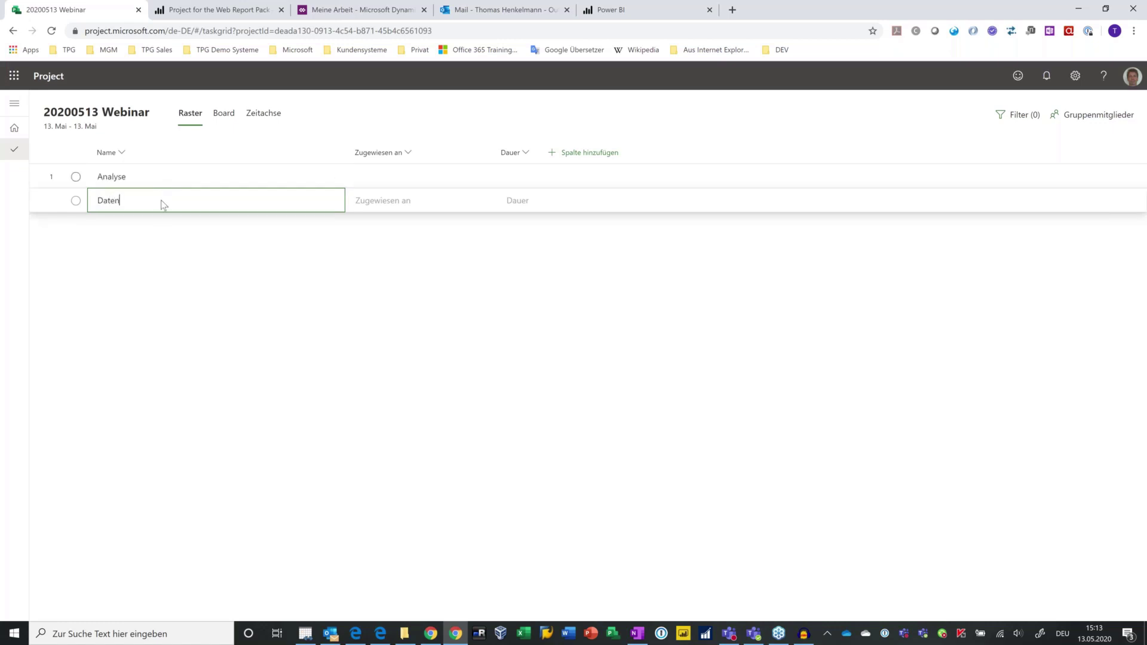
pyautogui.press('Return')
pyautogui.press('Escape')
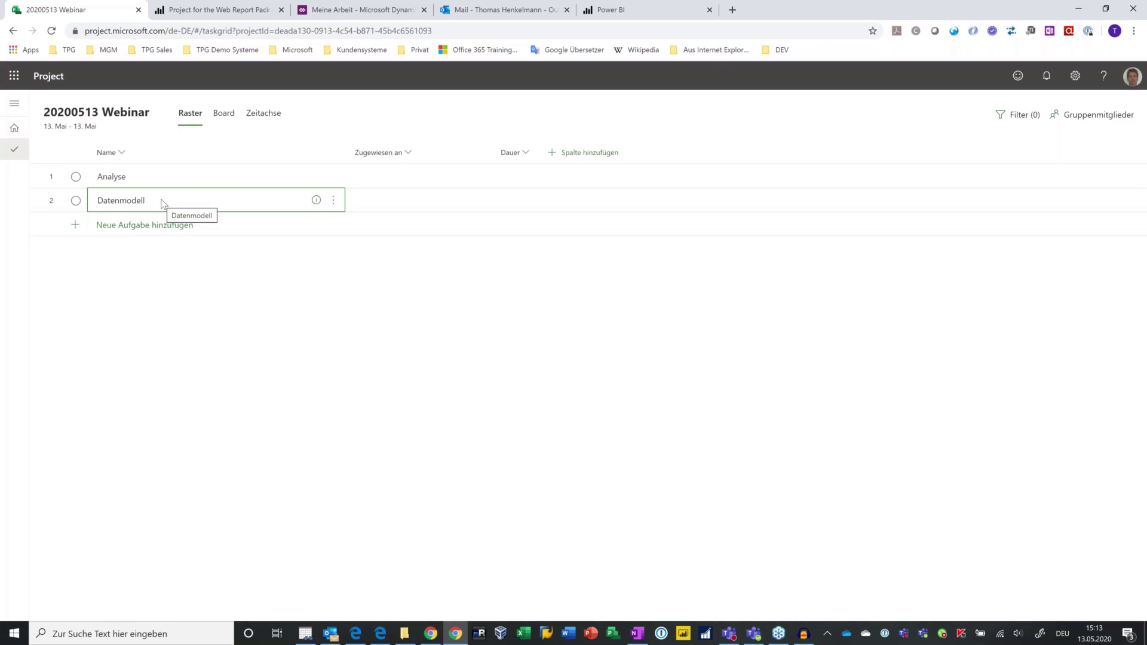
# - Make Datenmodell a subtask, add Securitykonzept, and insert an untitled task above it
pyautogui.click(334, 201)
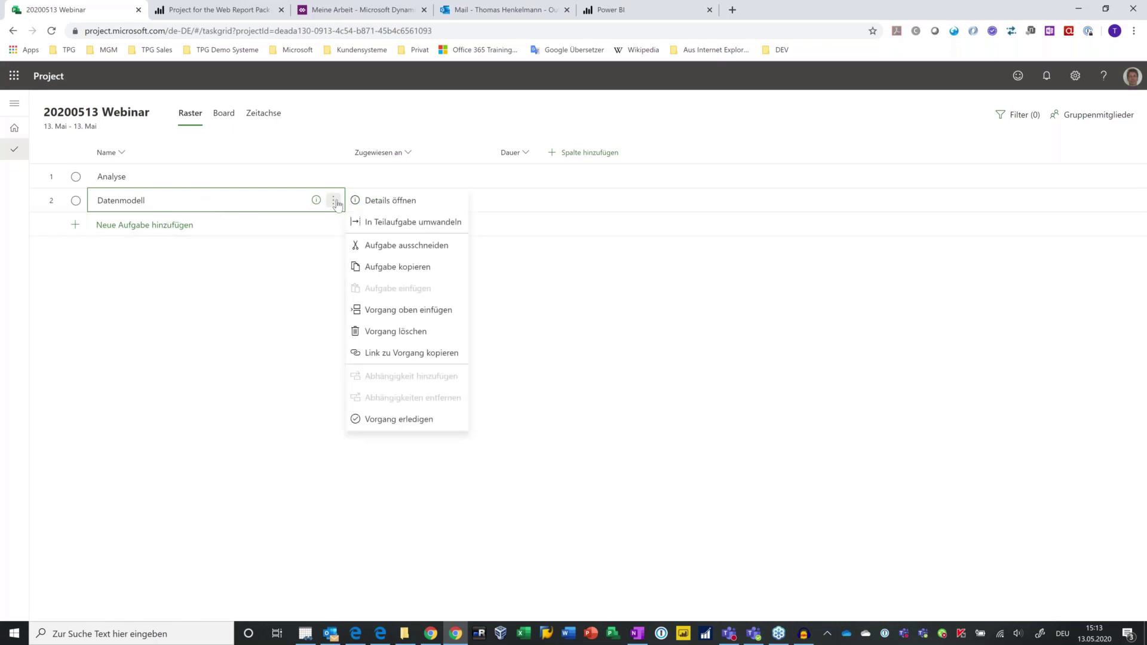
pyautogui.click(380, 223)
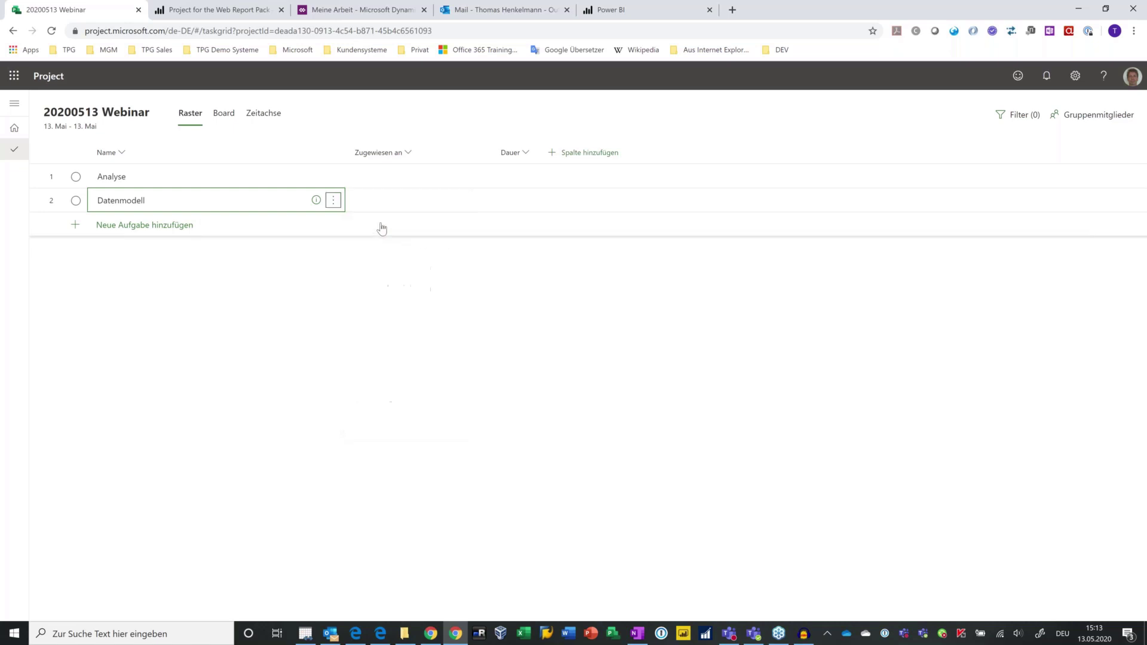
pyautogui.click(233, 223)
pyautogui.write('Securitykonzept')
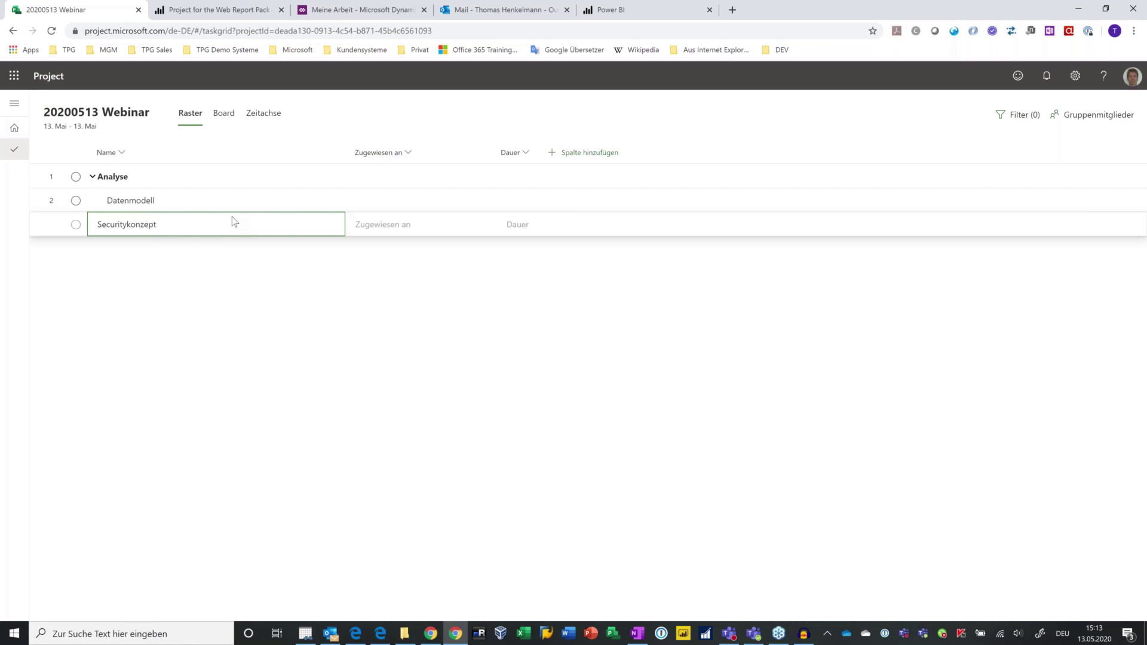
pyautogui.press('Return')
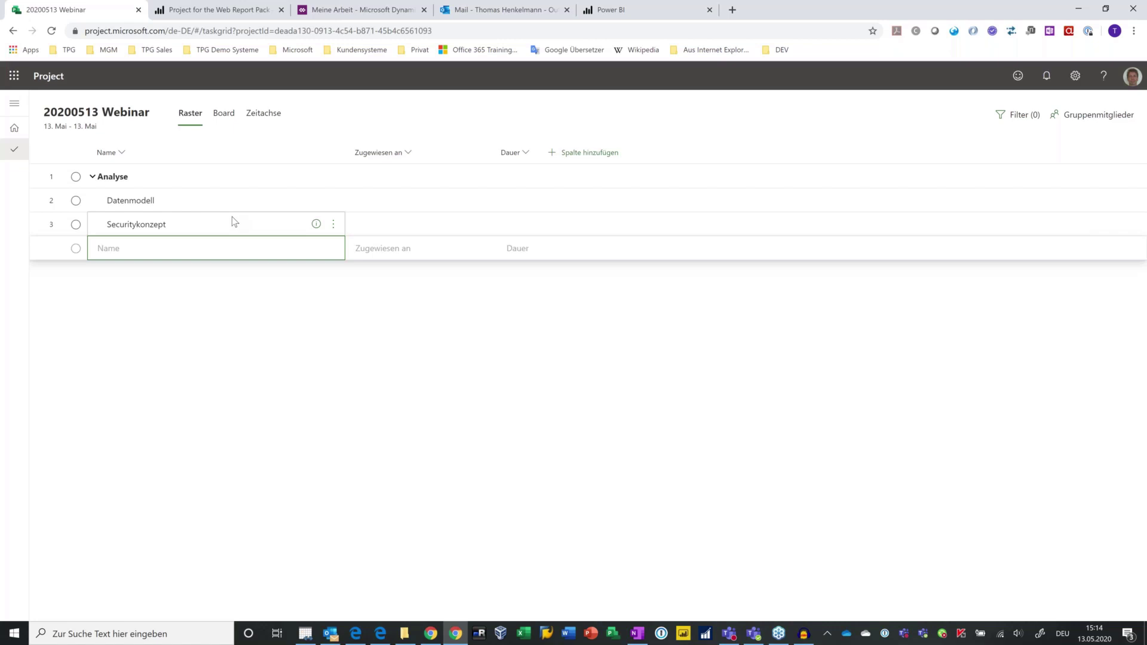
pyautogui.press('Insert')
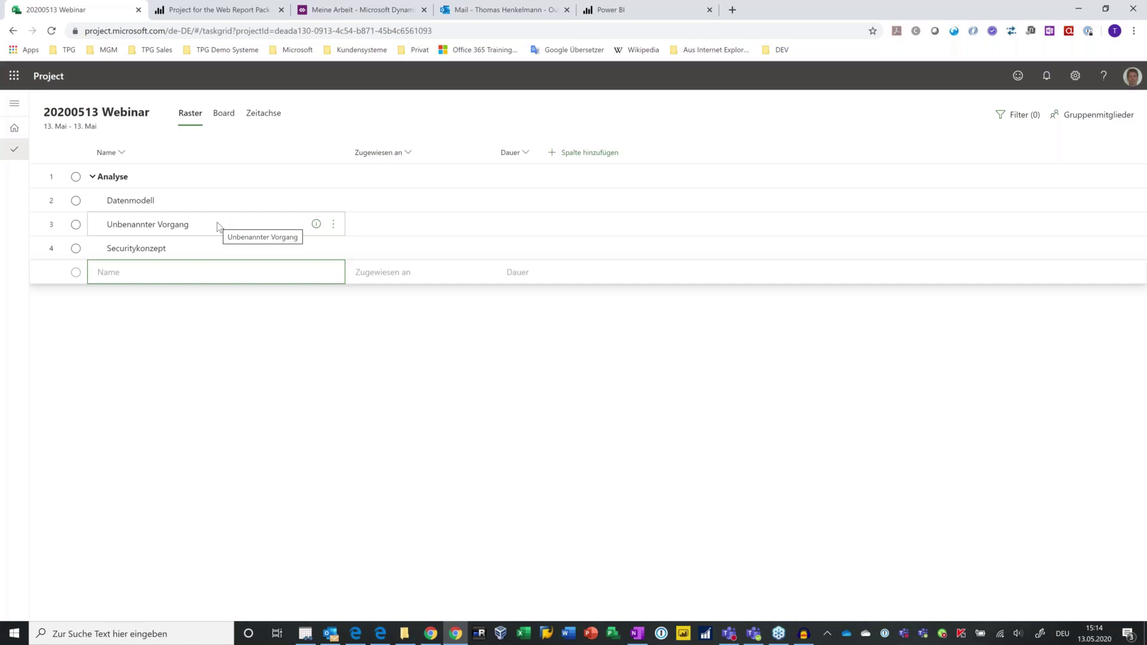
# - Create the project group with a colleague added as a second member
pyautogui.click(1101, 115)
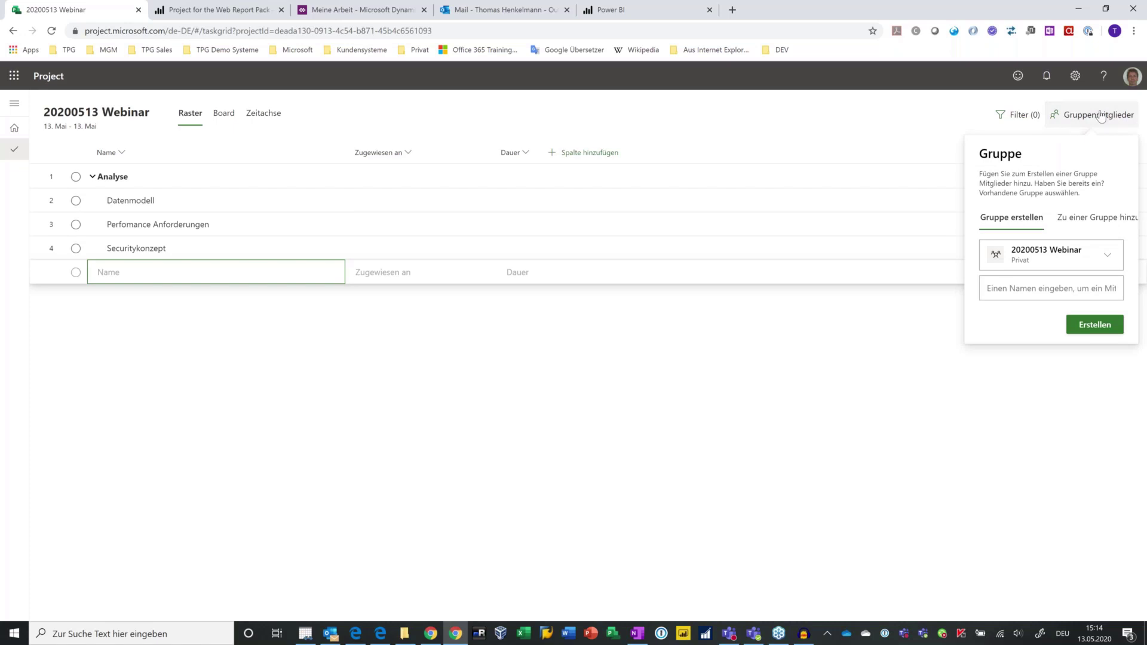
pyautogui.click(1037, 283)
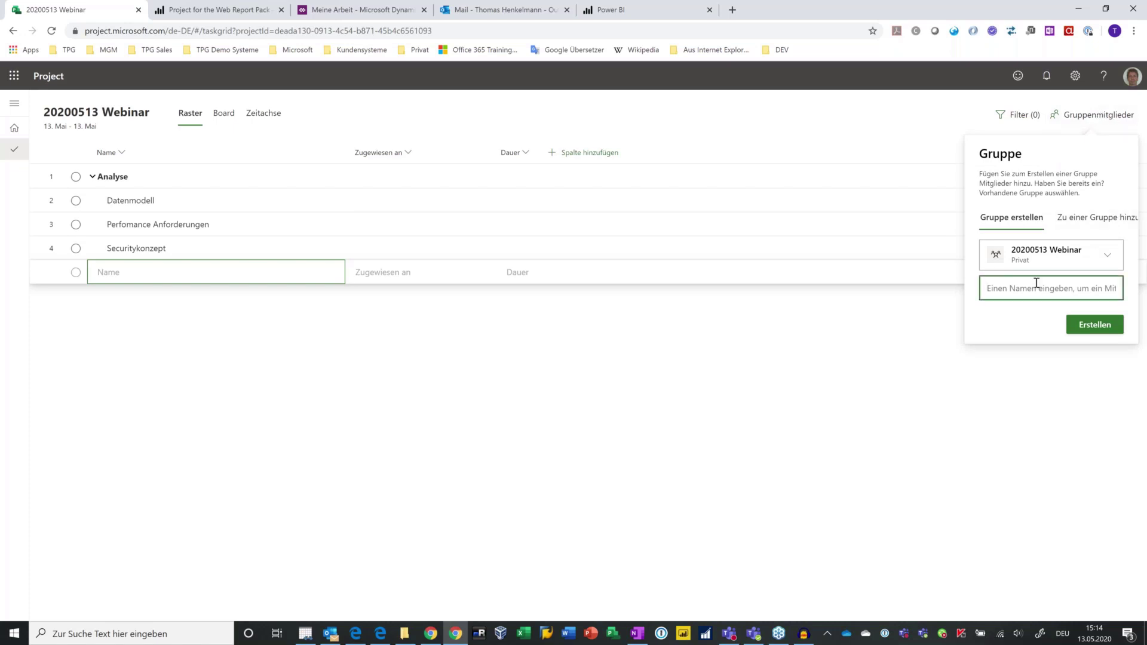
pyautogui.write('Johann Strasser')
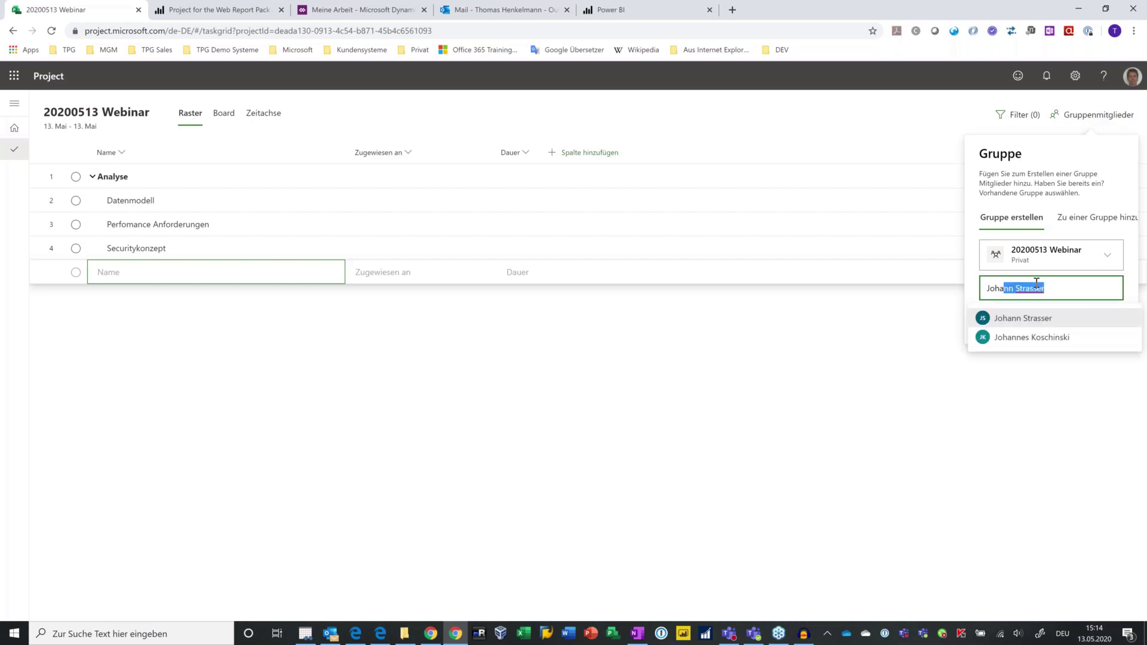
pyautogui.click(1010, 320)
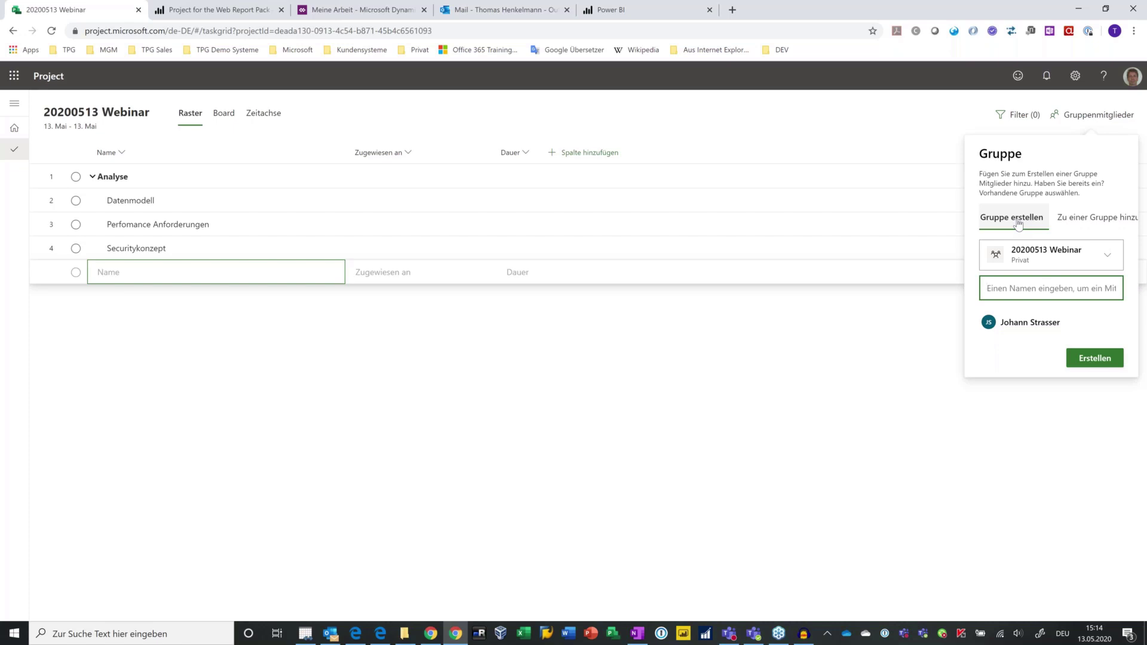
pyautogui.click(1094, 362)
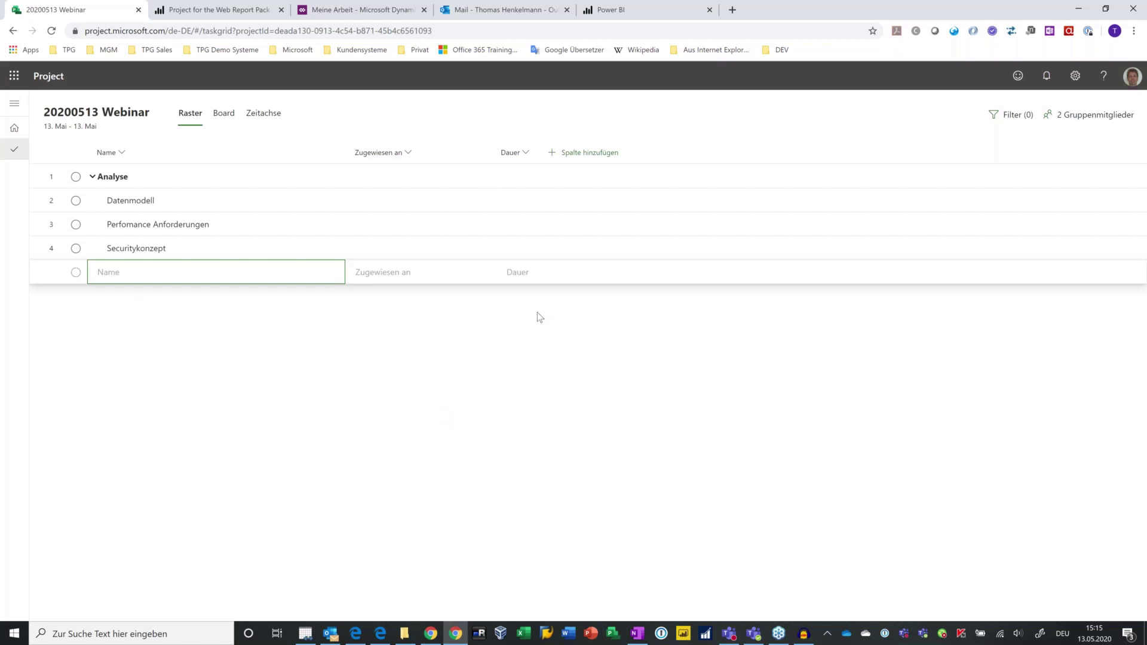
# - Add the tasks Prototyp, Version 1 and Version 2 to the grid
pyautogui.write('Prototyp')
pyautogui.press('Return')
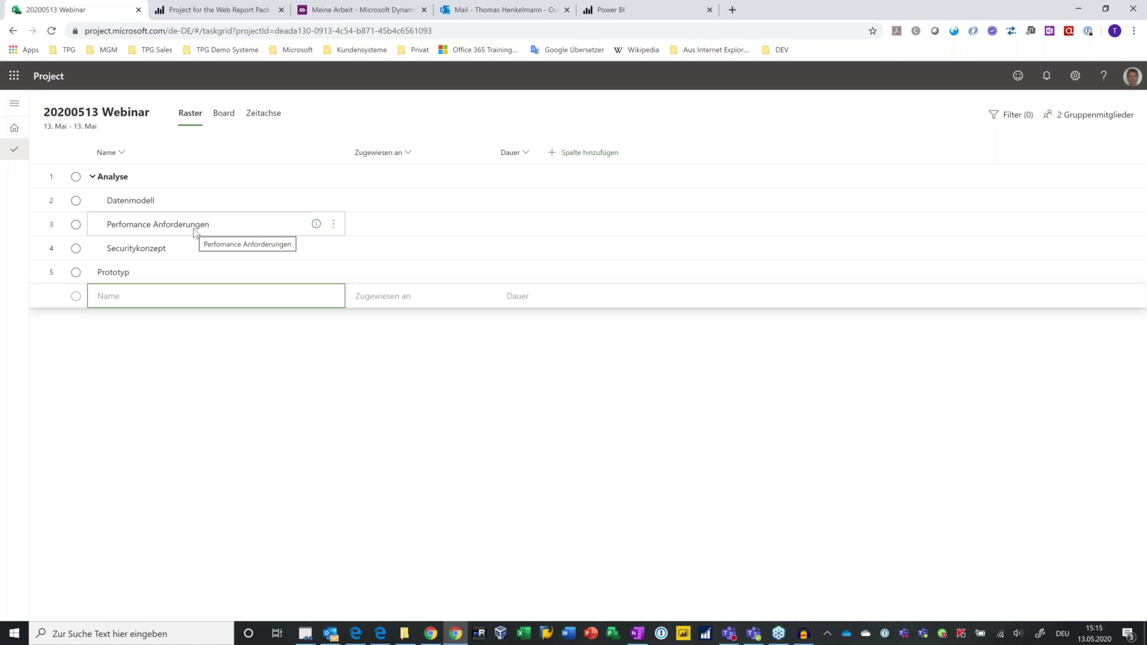
pyautogui.write('Version 1')
pyautogui.press('Return')
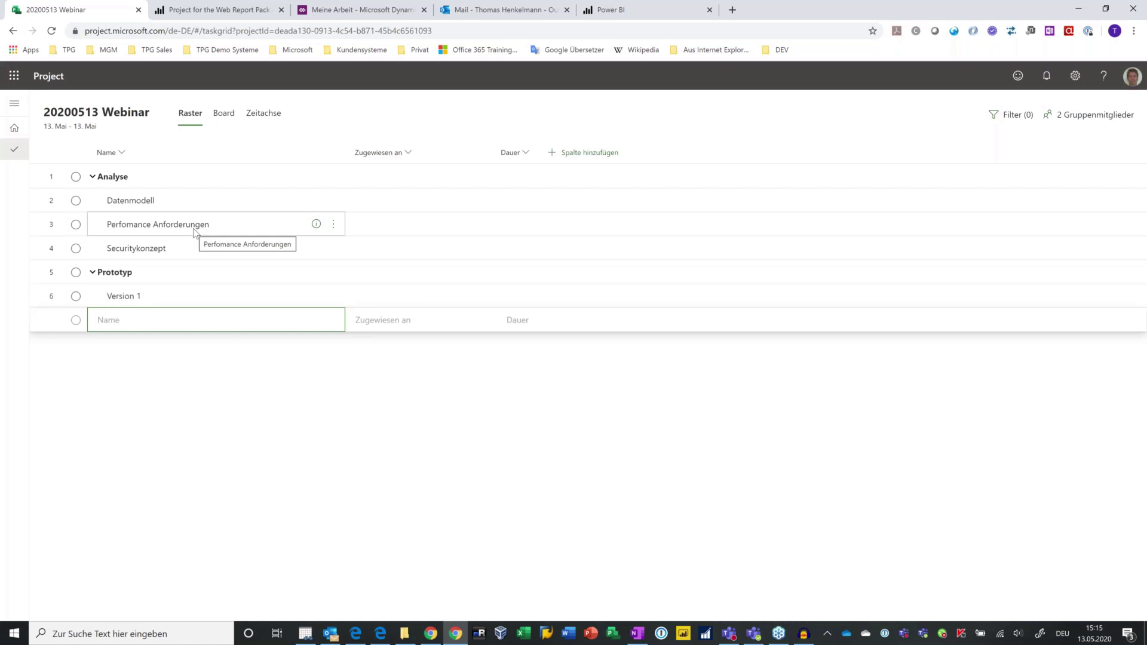
pyautogui.write('Version 2')
pyautogui.press('Return')
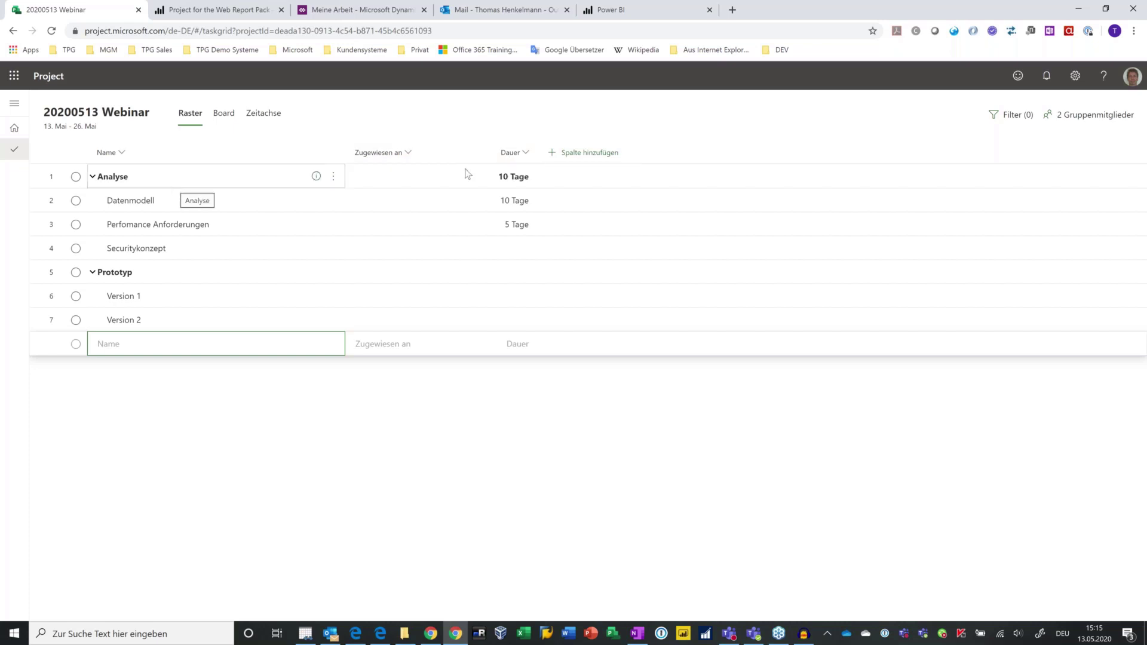
pyautogui.click(595, 154)
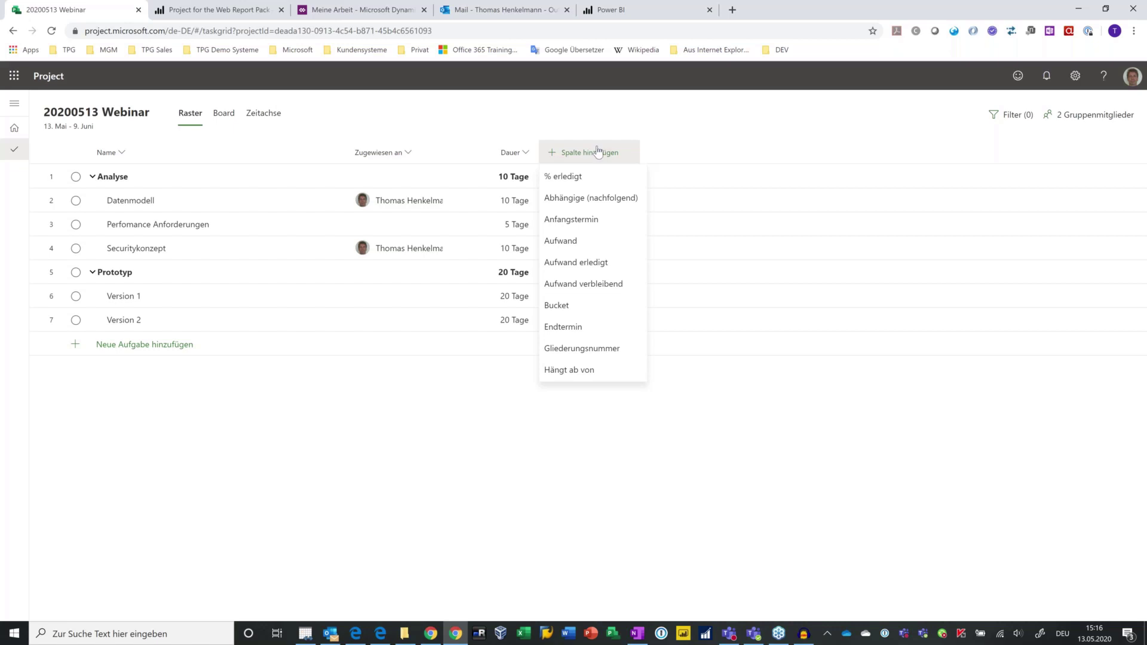
# - Add the Aufwand column and give Datenmodell 40 hours effort and 5 Tage duration
pyautogui.click(595, 240)
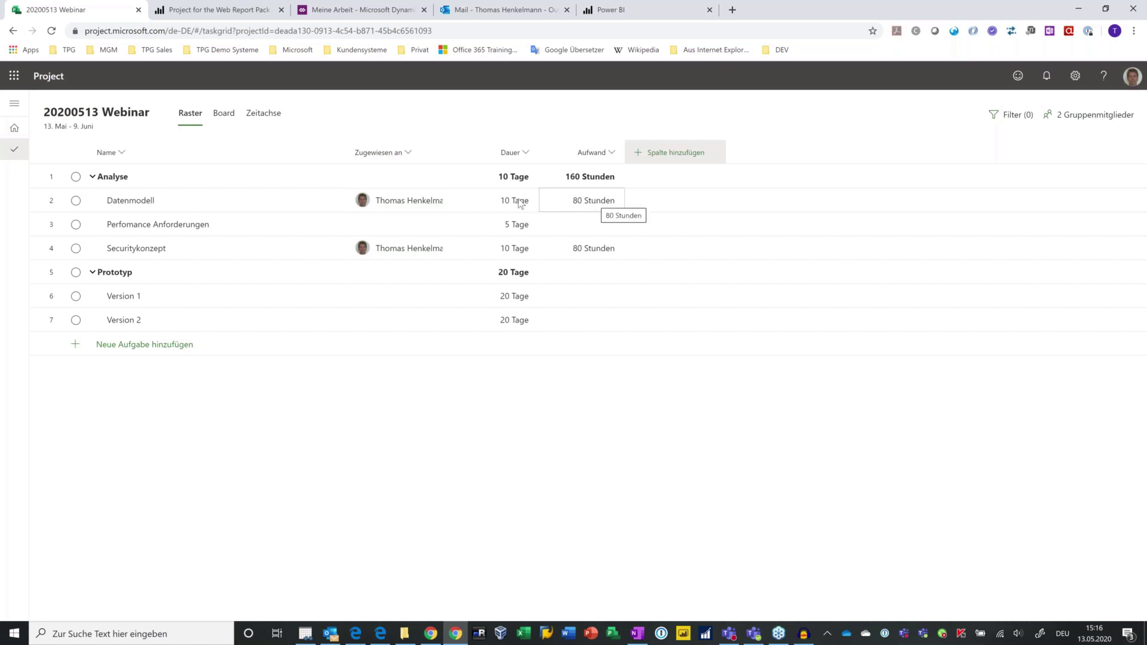
pyautogui.click(594, 205)
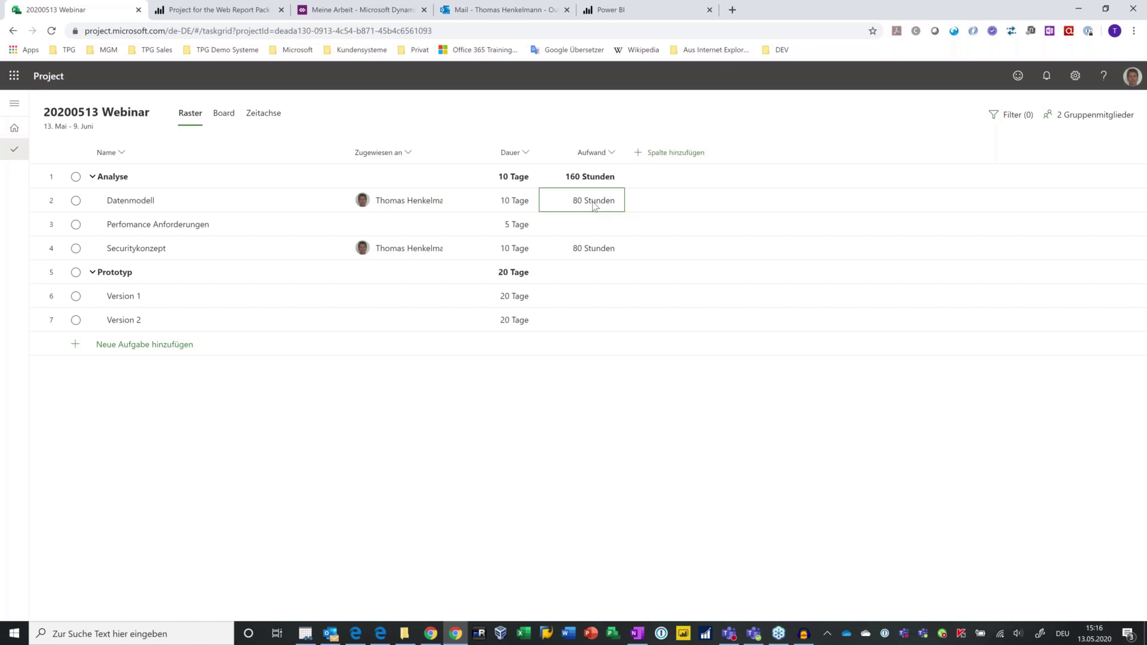
pyautogui.write('40')
pyautogui.press('Return')
pyautogui.click(517, 207)
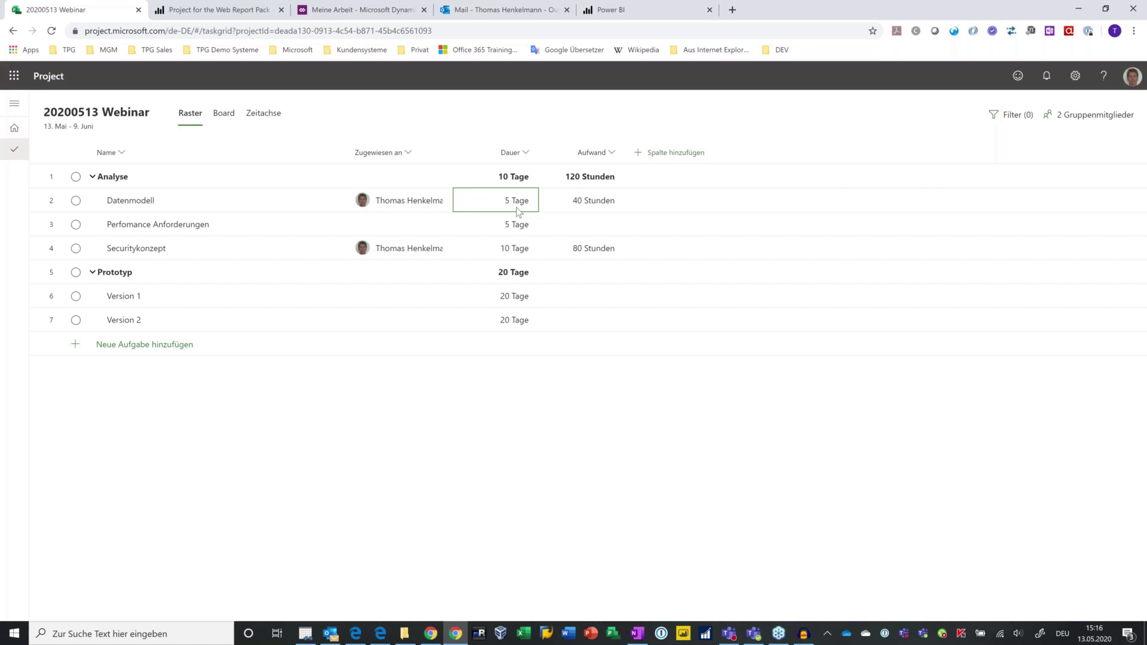
pyautogui.click(671, 151)
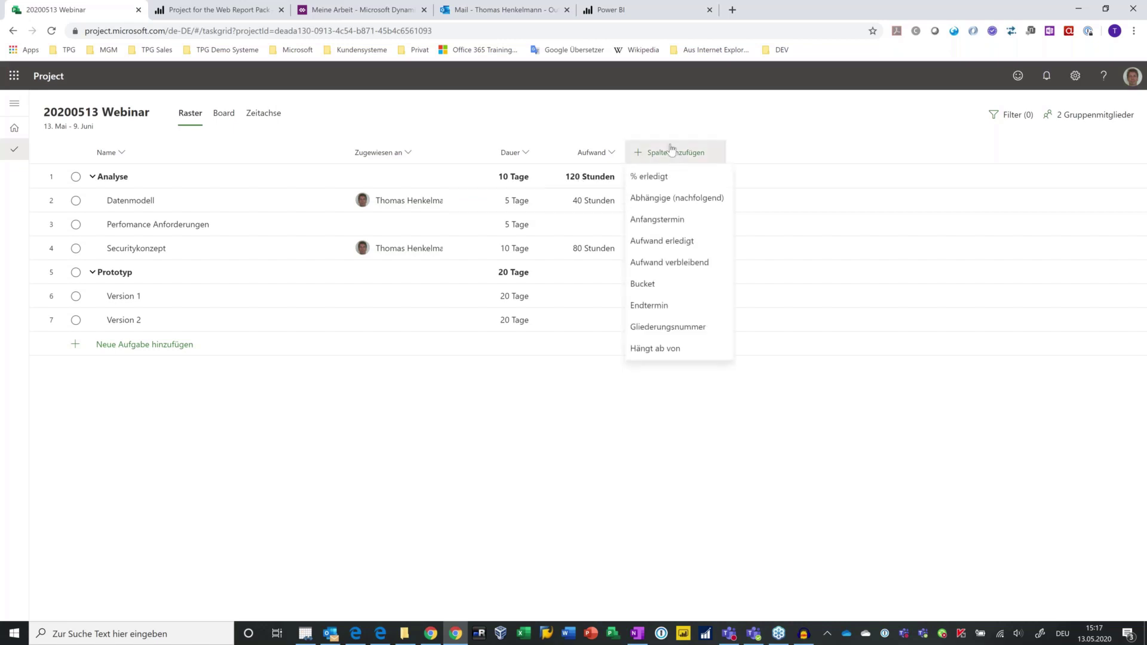
# - Add the Anfangstermin, Endtermin and Bucket columns to the task grid
pyautogui.click(679, 221)
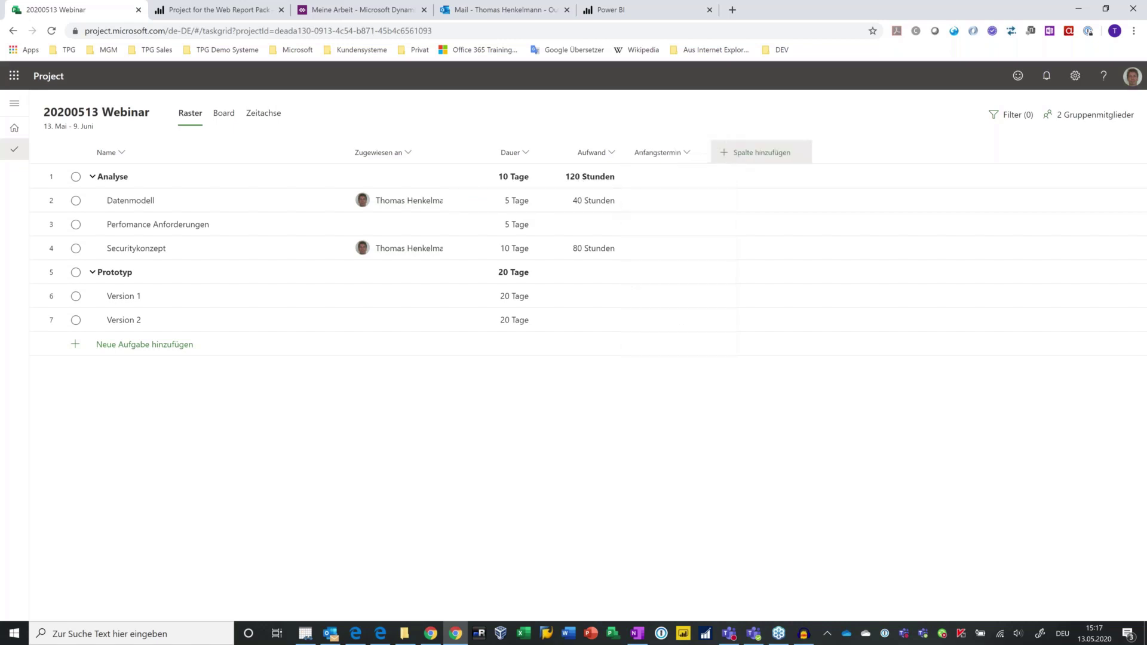
pyautogui.click(766, 151)
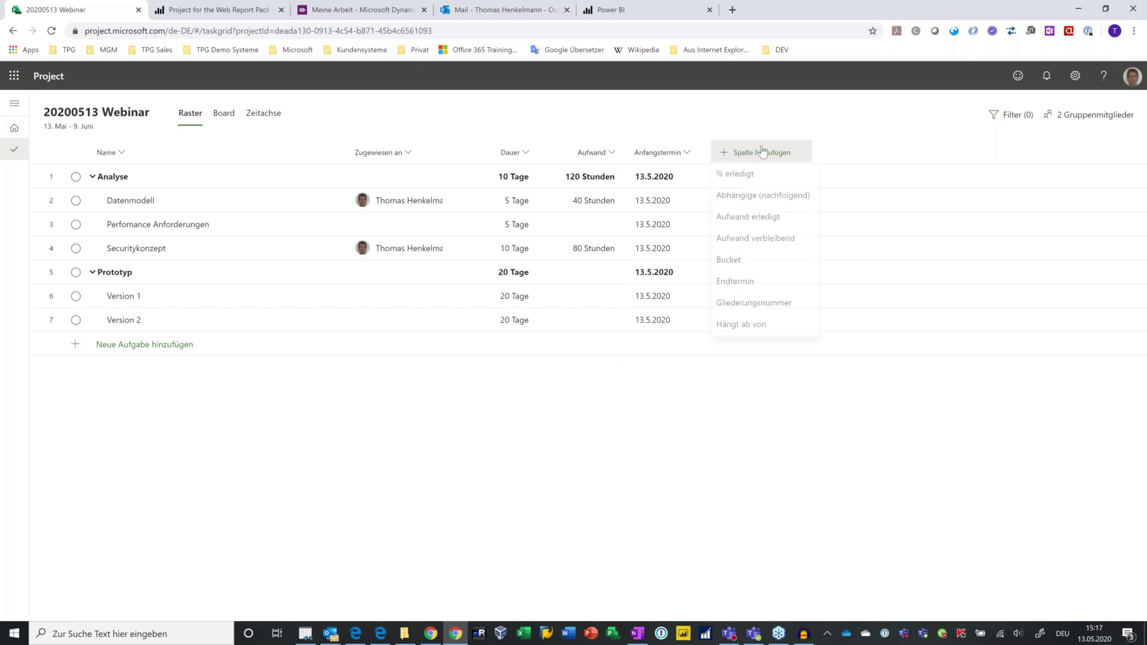
pyautogui.click(748, 286)
pyautogui.click(852, 150)
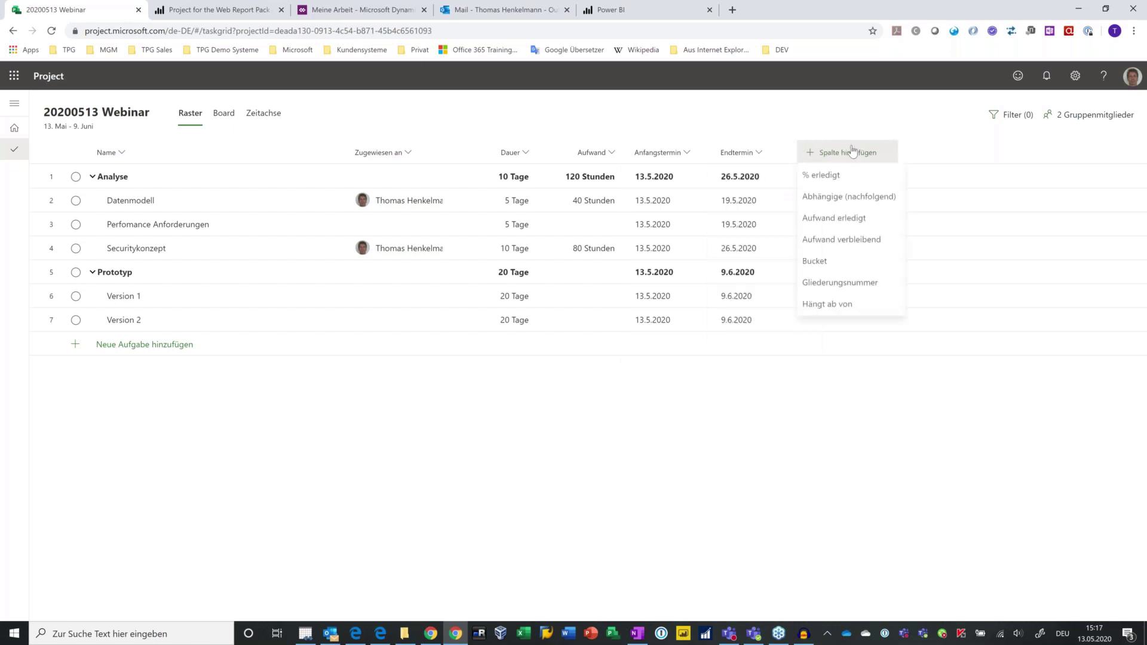
pyautogui.click(829, 263)
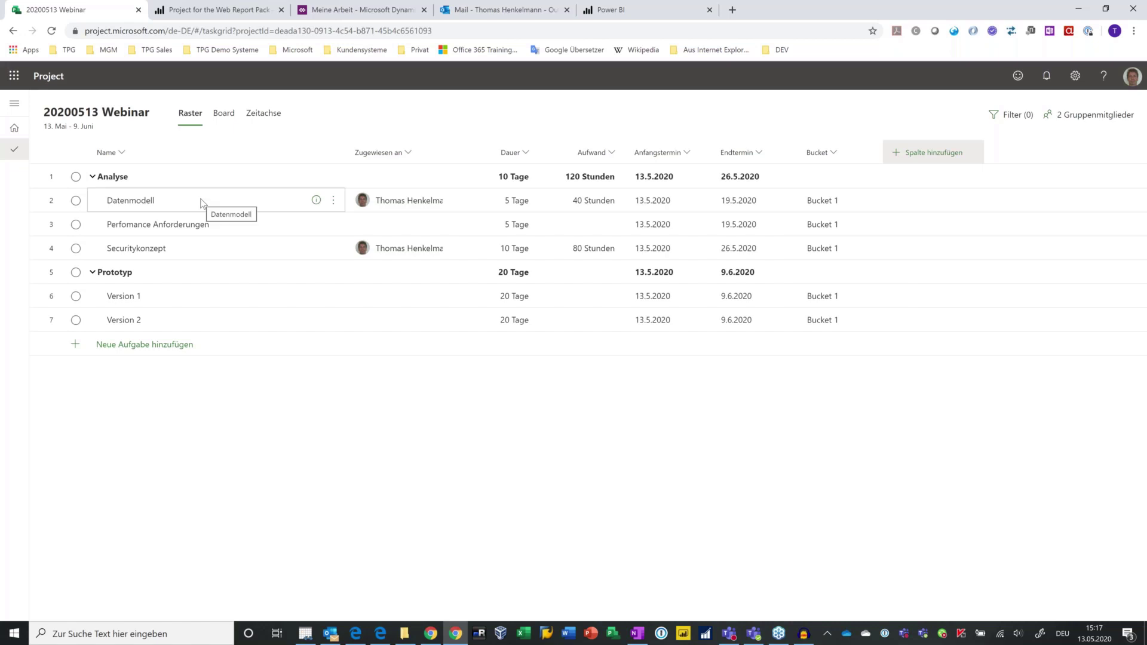
pyautogui.click(930, 156)
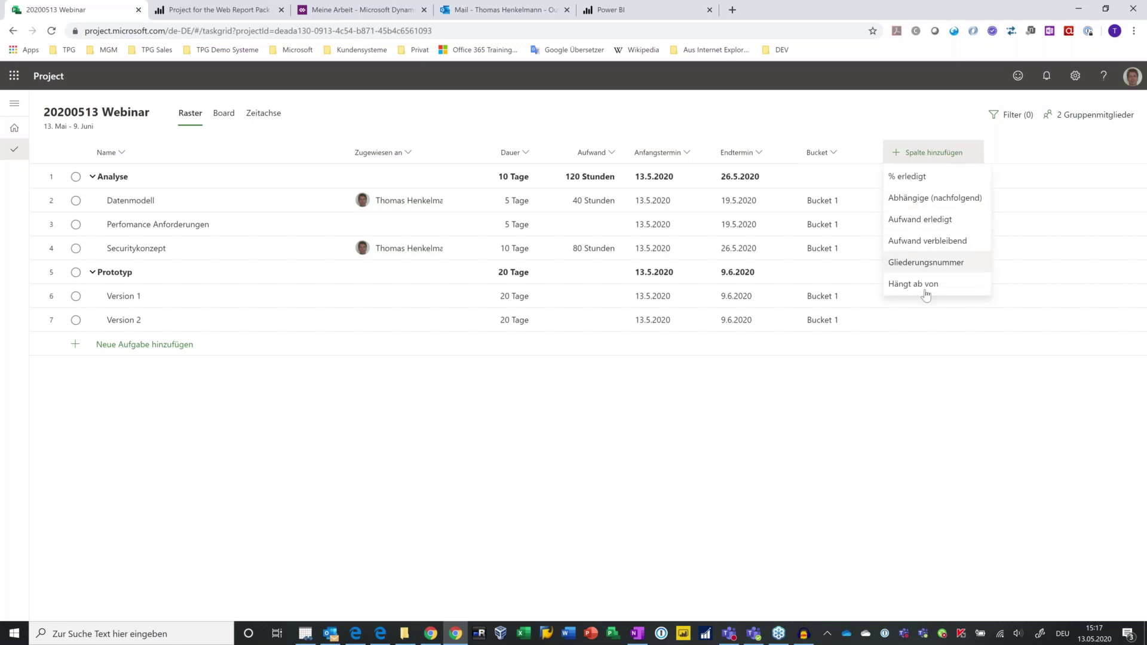
pyautogui.click(853, 424)
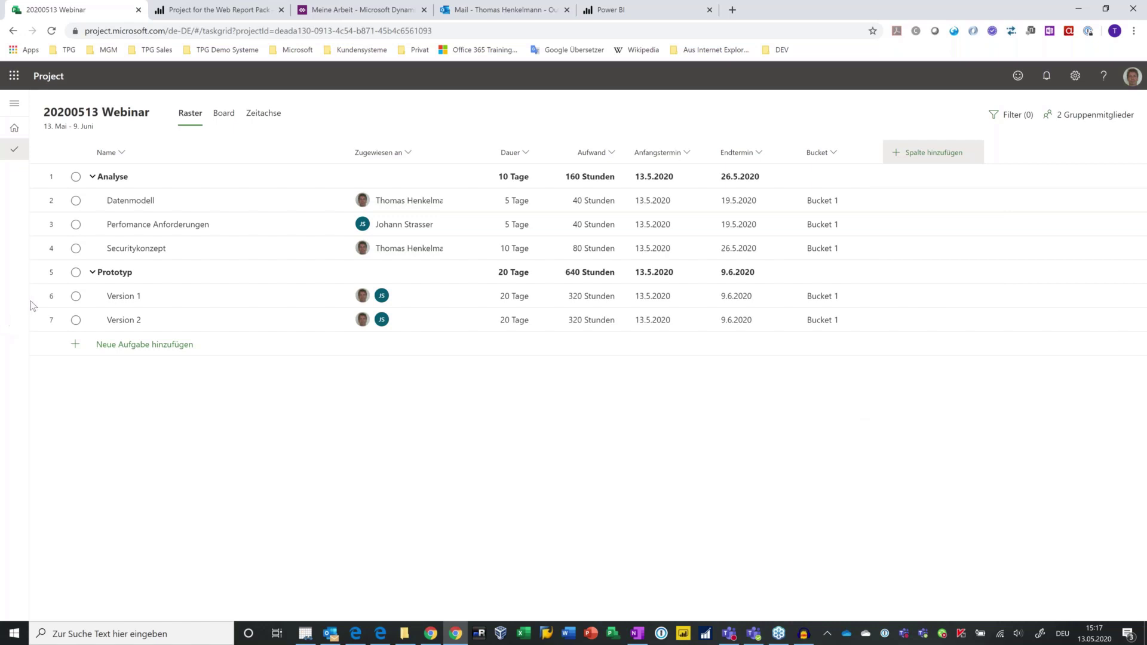
# - On the board, rename Bucket 1 to 'OFFENE AUFGABEN'
pyautogui.click(227, 120)
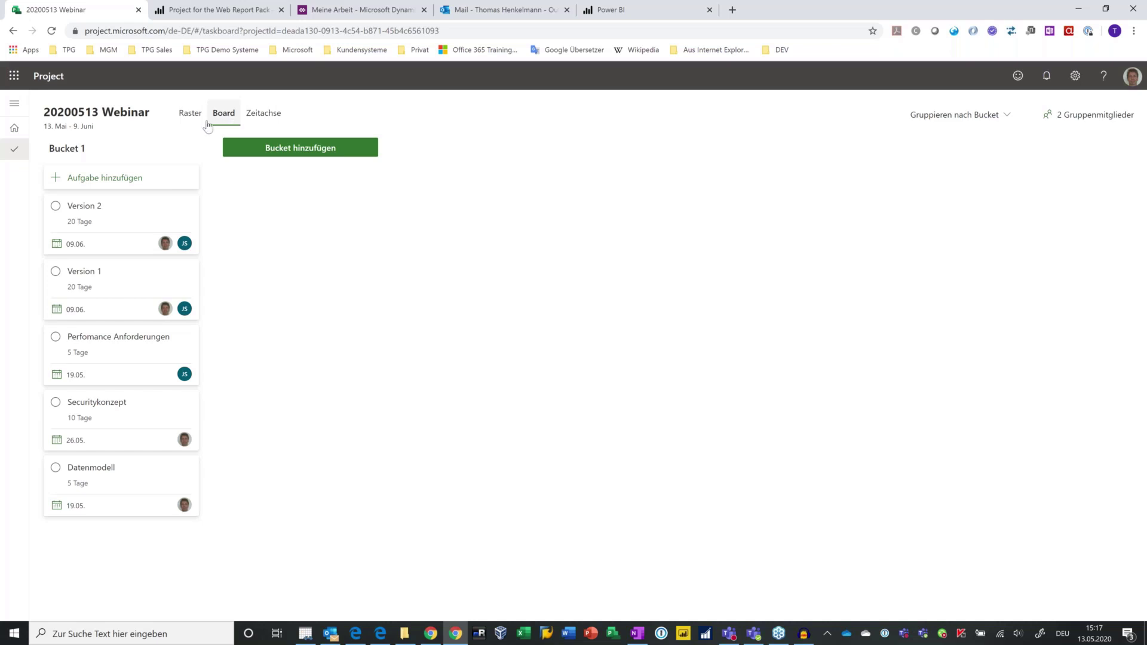
pyautogui.click(89, 151)
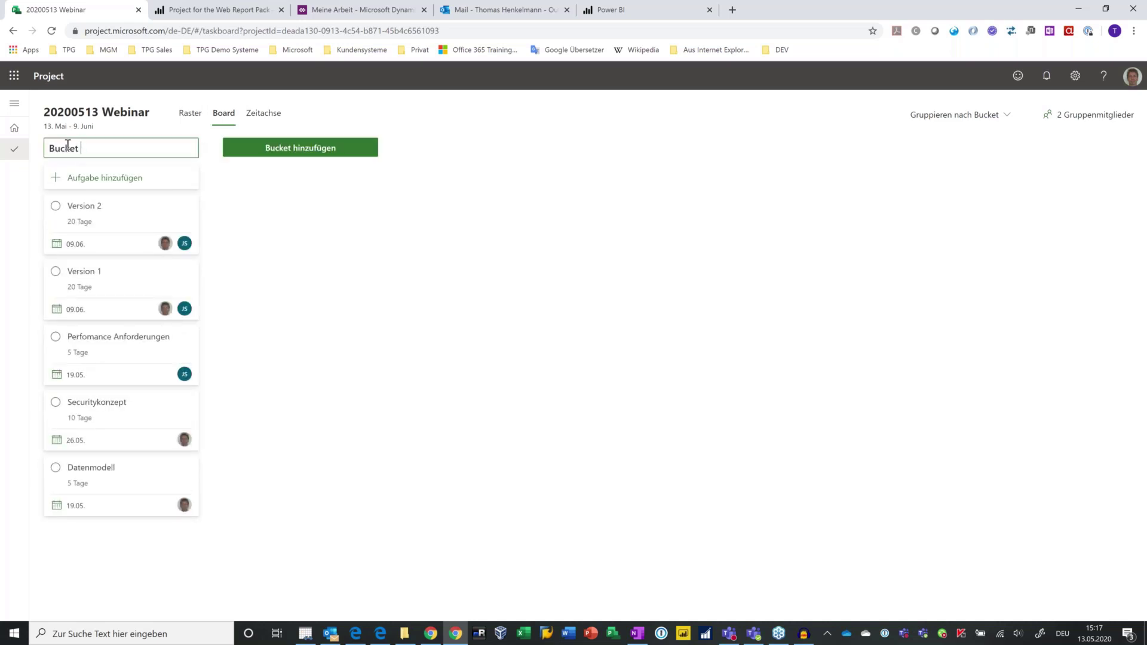
pyautogui.press('BackSpace')
pyautogui.press('BackSpace')
pyautogui.press('BackSpace')
pyautogui.press('BackSpace')
pyautogui.press('BackSpace')
pyautogui.press('BackSpace')
pyautogui.write('OFFENE aUFGABEN')
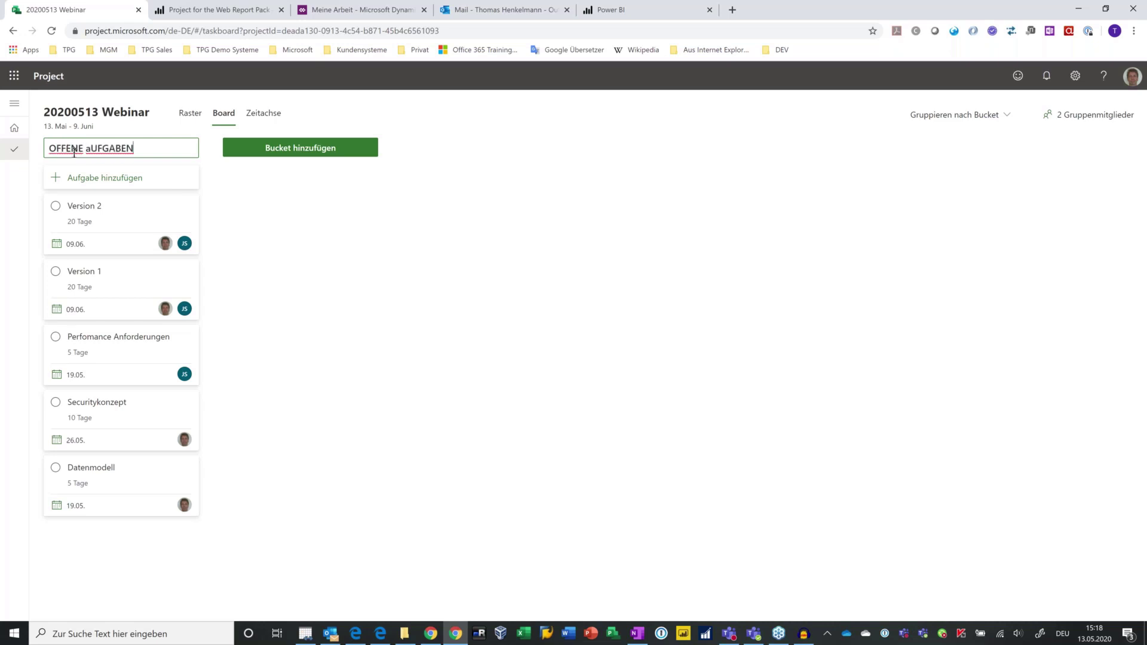
pyautogui.click(85, 148)
pyautogui.press('Delete')
pyautogui.write('A')
pyautogui.click(308, 153)
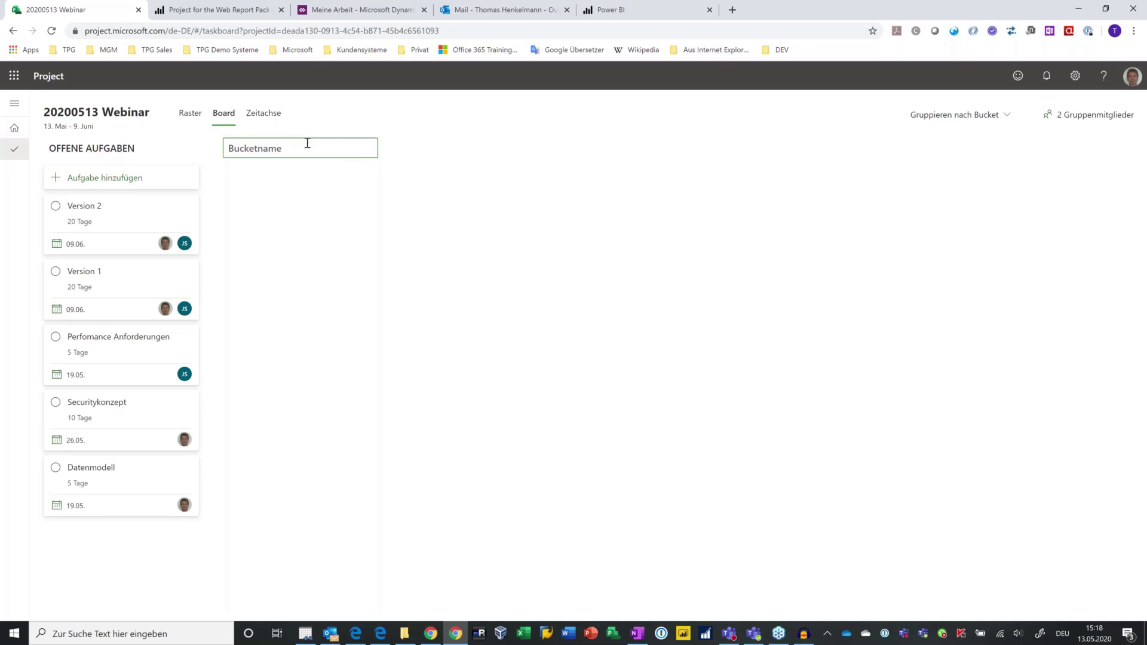
# - Create the buckets Infrastruktur, Lizenzen and Konfiguration
pyautogui.write('Infrastruktur')
pyautogui.press('Return')
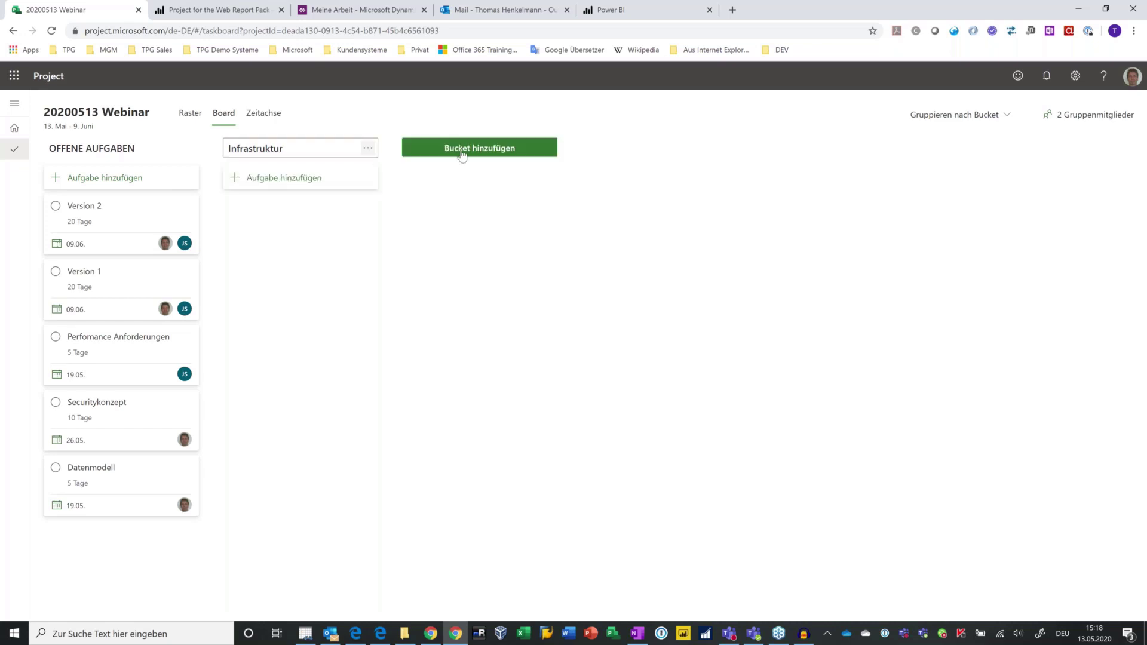
pyautogui.write('L')
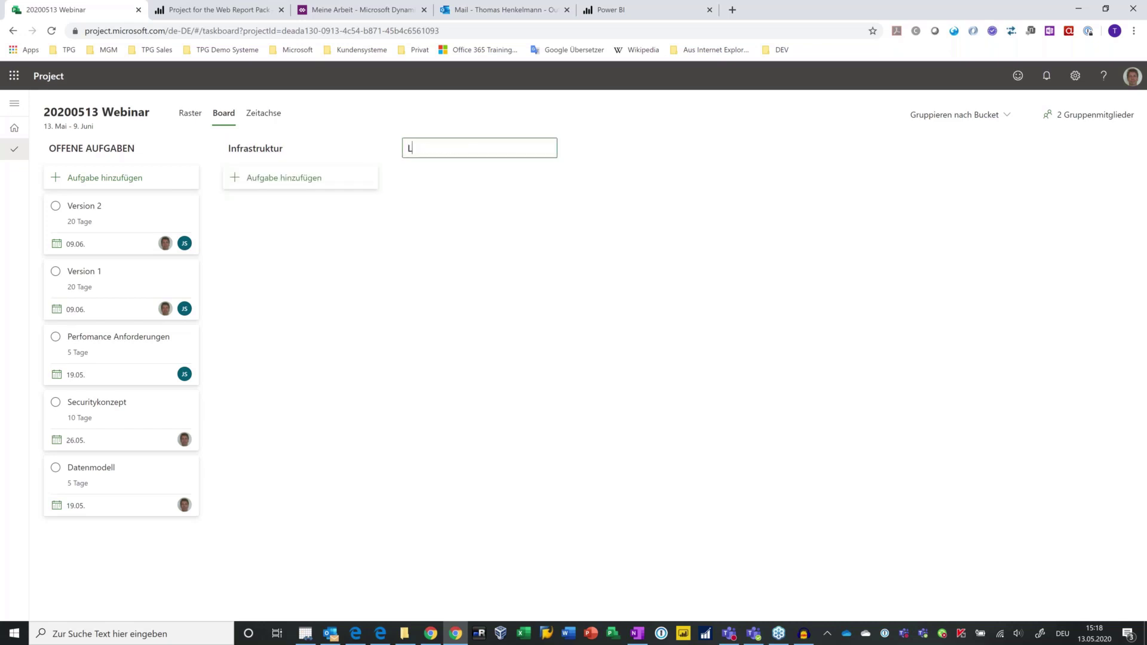
pyautogui.write('izenzen')
pyautogui.press('Return')
pyautogui.click(648, 154)
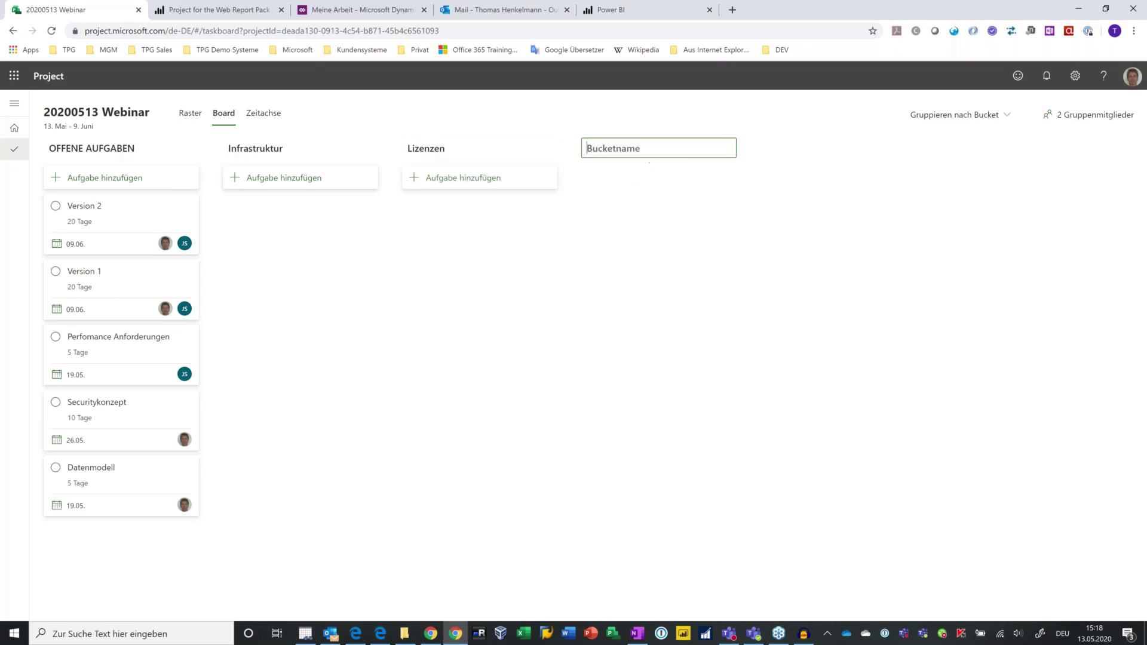
pyautogui.write('Konfiguration')
pyautogui.press('Return')
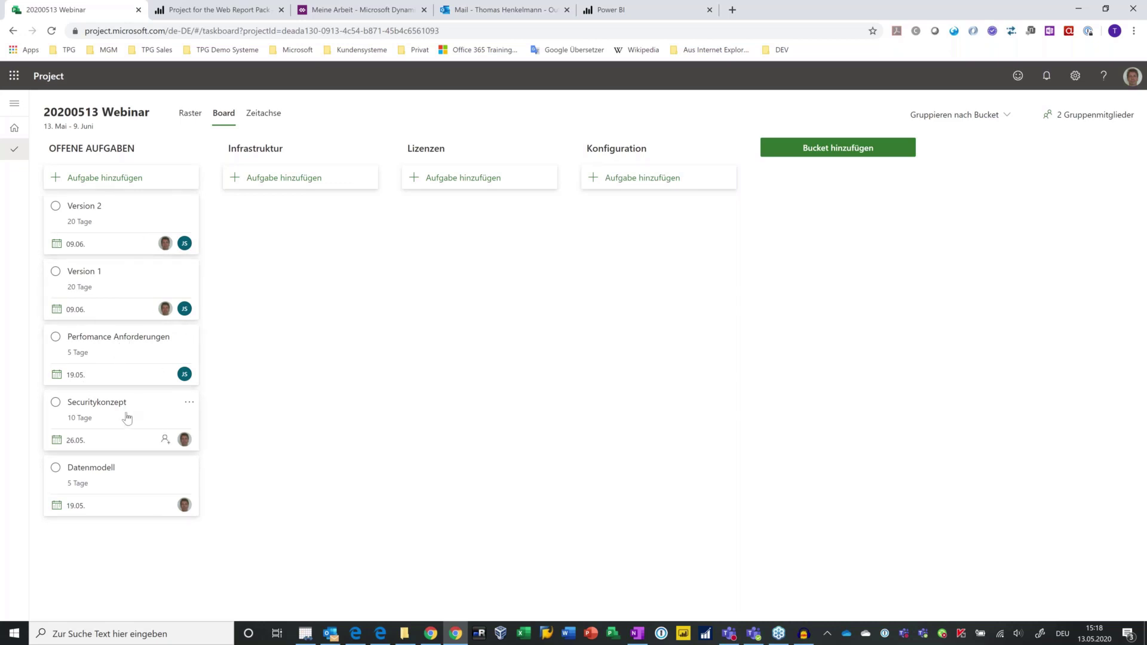
# - Move Securitykonzept to Infrastruktur, Datenmodell to Konfiguration, Perfomance Anforderungen to Lizenzen
pyautogui.moveTo(127, 418); pyautogui.dragTo(284, 251)
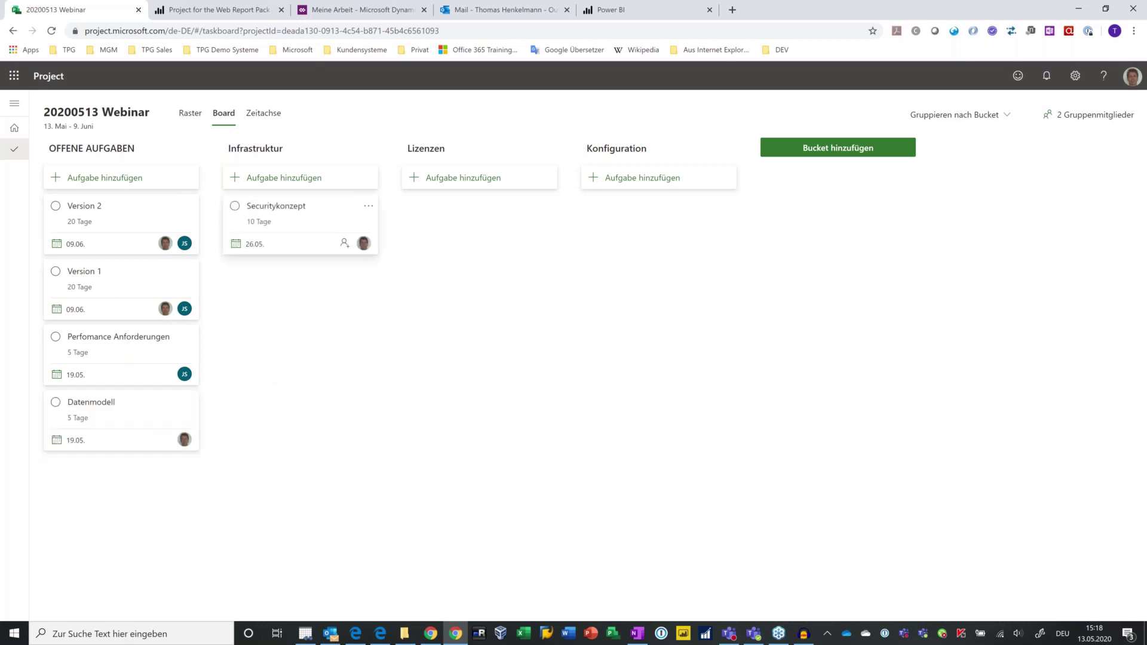
pyautogui.moveTo(110, 409); pyautogui.dragTo(598, 270)
pyautogui.moveTo(126, 353); pyautogui.dragTo(444, 258)
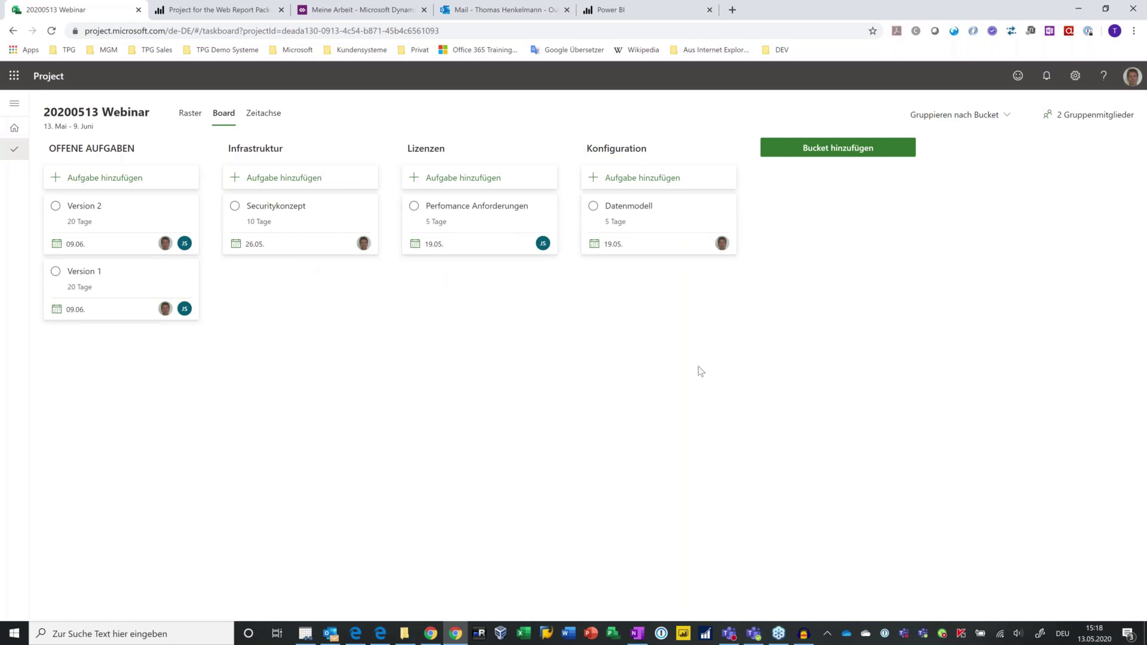
pyautogui.click(332, 229)
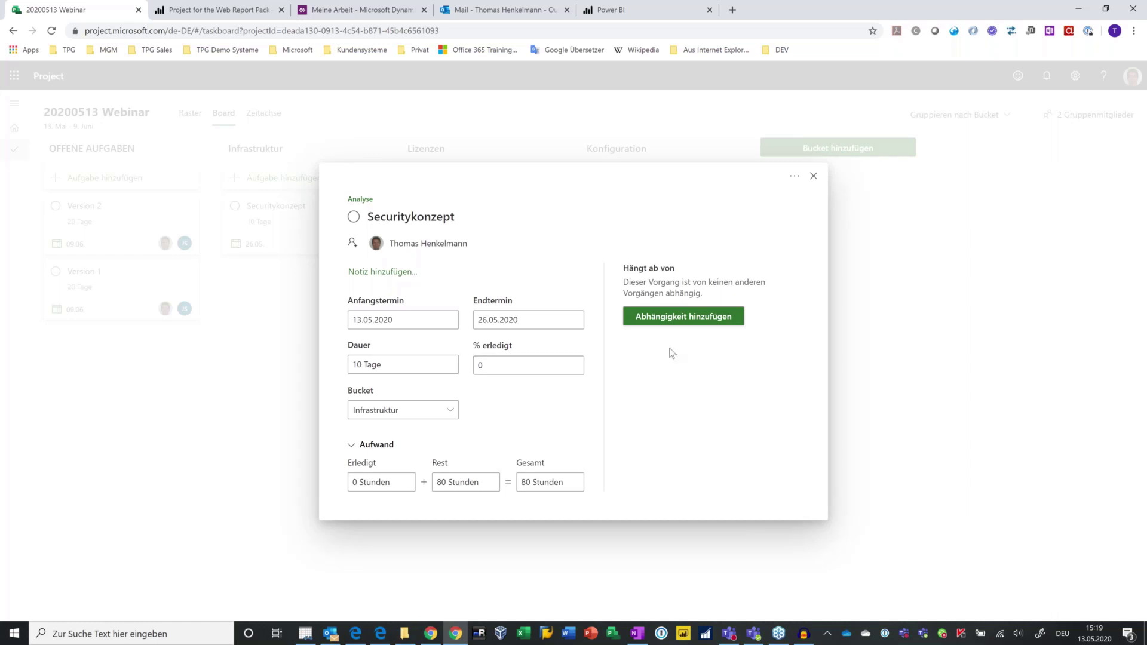
# - Add Datenmodell as Securitykonzept's predecessor and close the task details
pyautogui.click(706, 321)
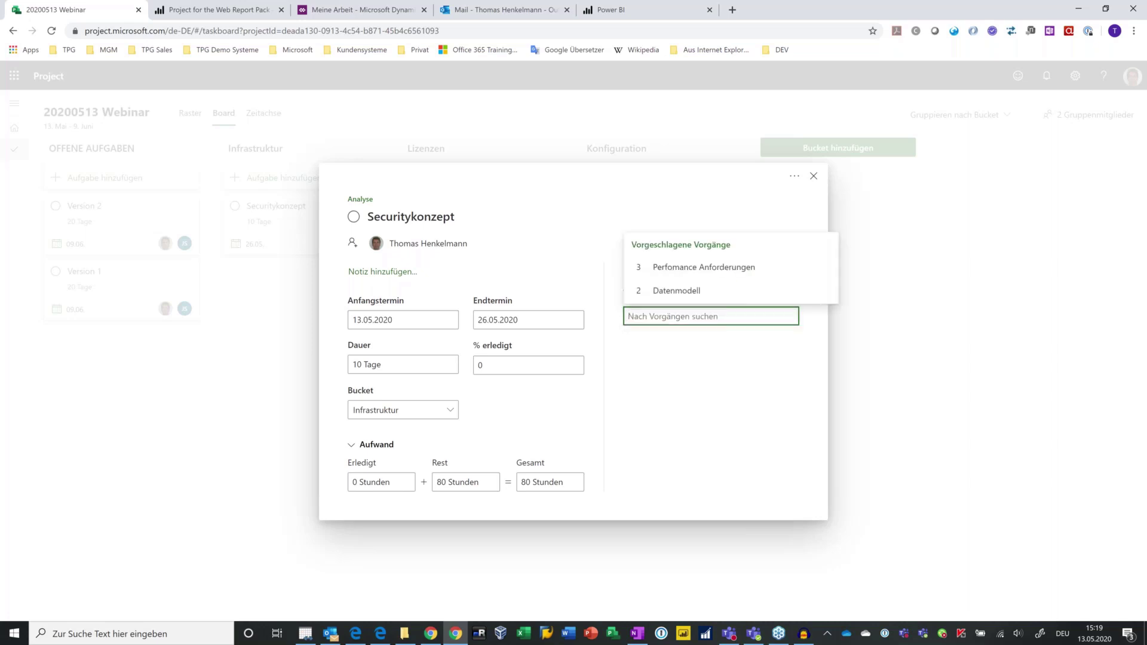
pyautogui.click(692, 293)
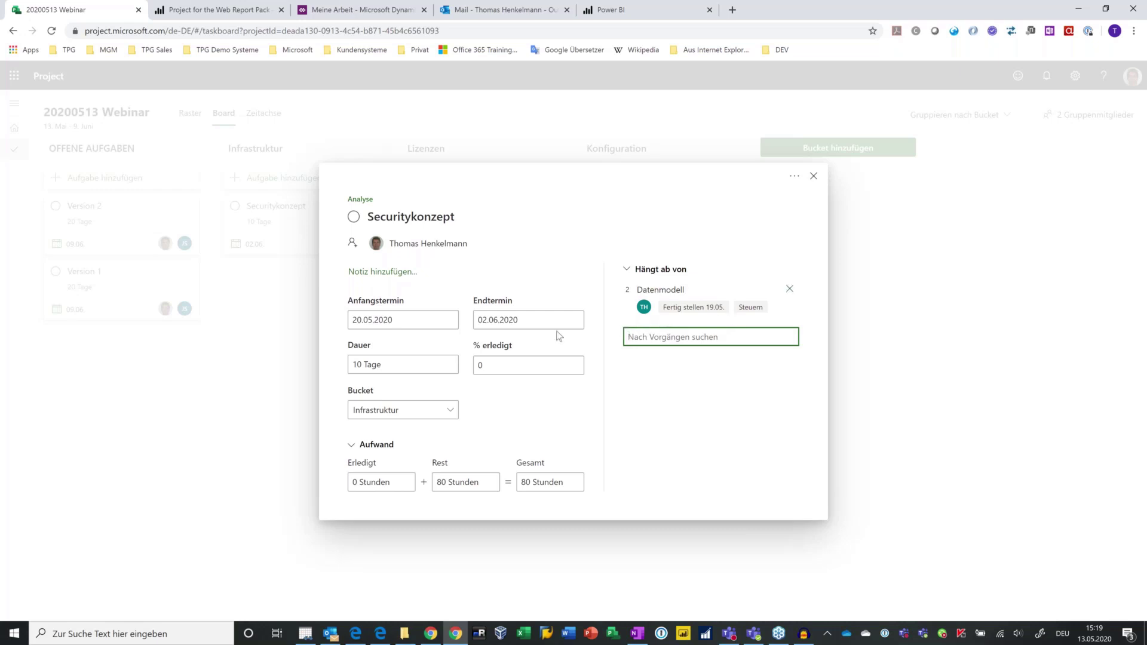
pyautogui.click(814, 176)
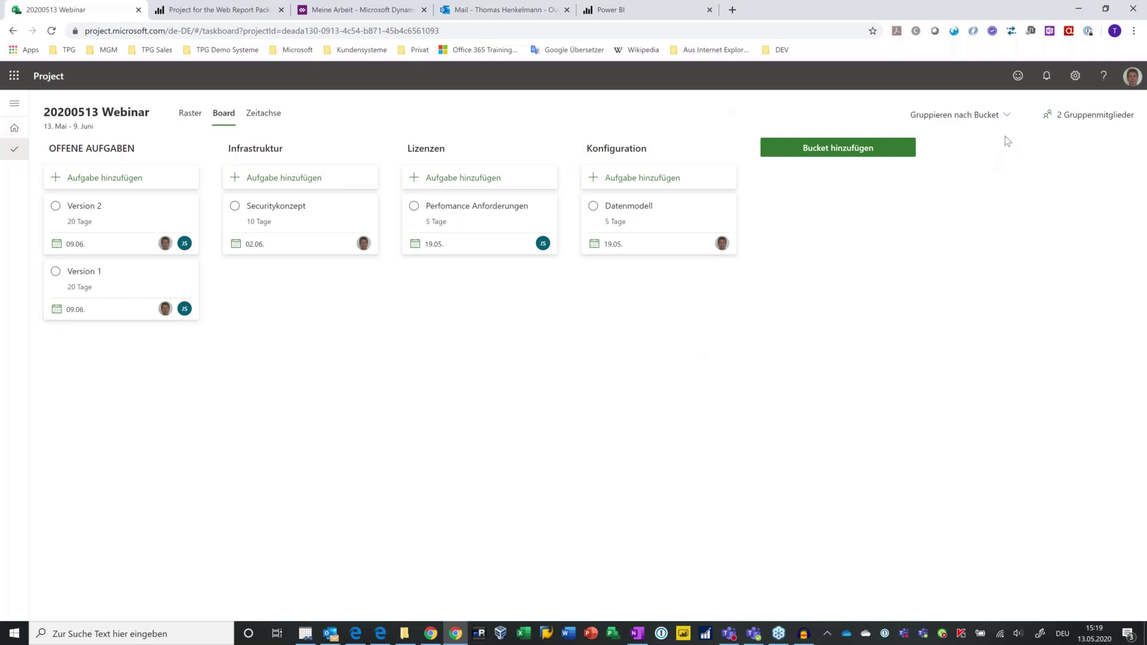
# - Group the board by status, mark Datenmodell in progress, then regroup the board by Endtermin
pyautogui.click(1004, 117)
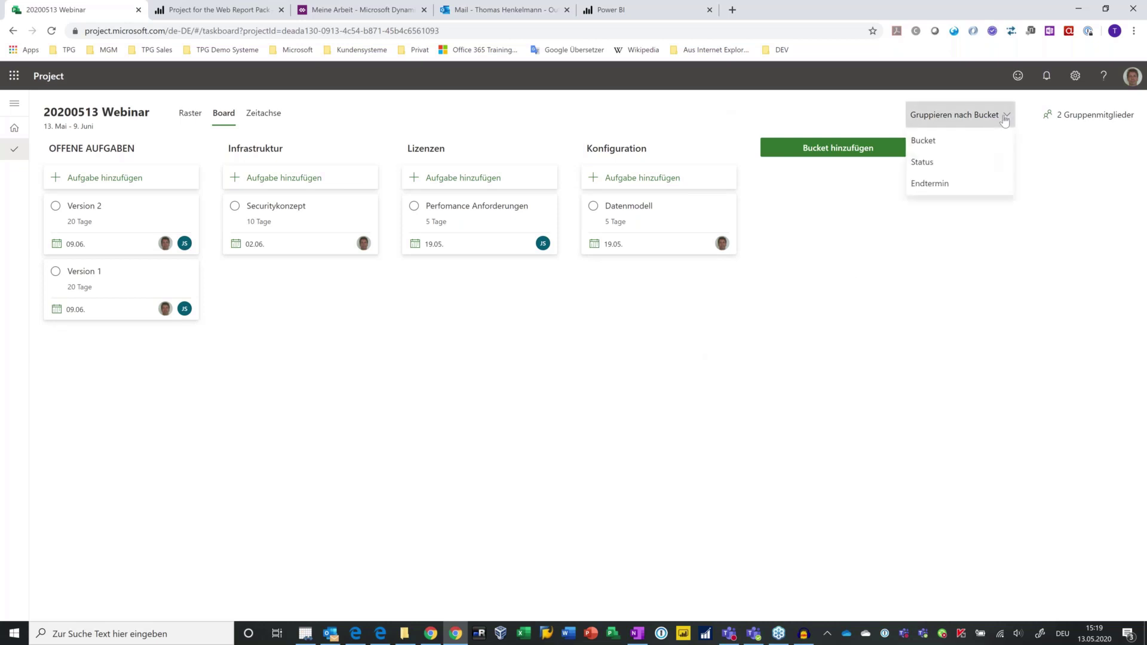
pyautogui.click(947, 169)
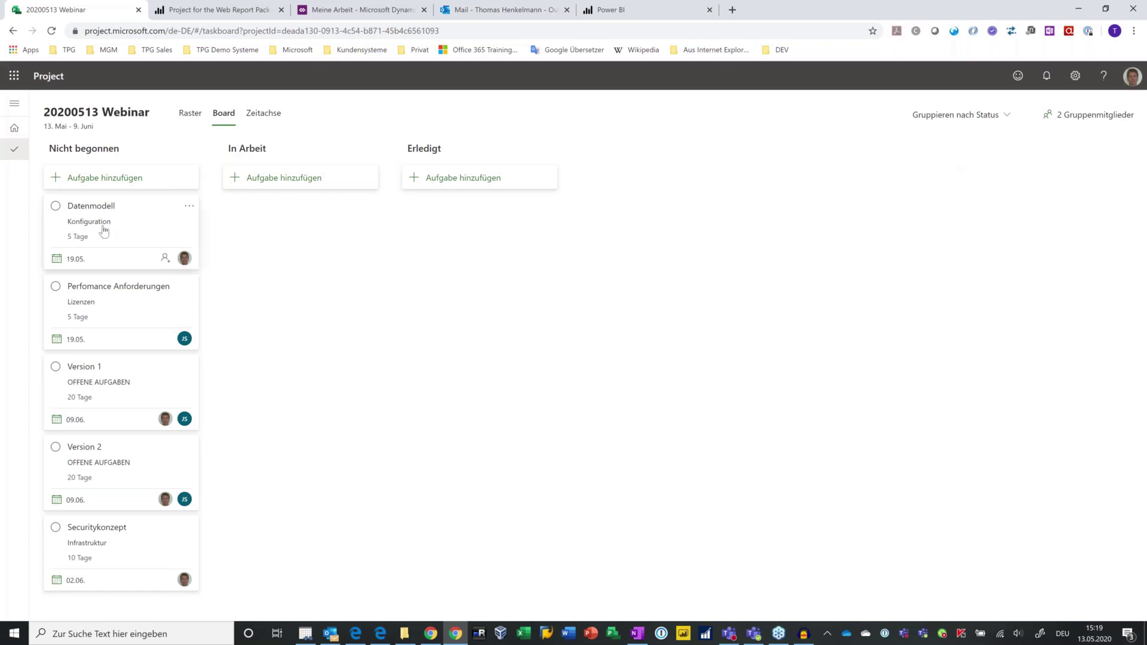
pyautogui.moveTo(135, 224); pyautogui.dragTo(292, 223)
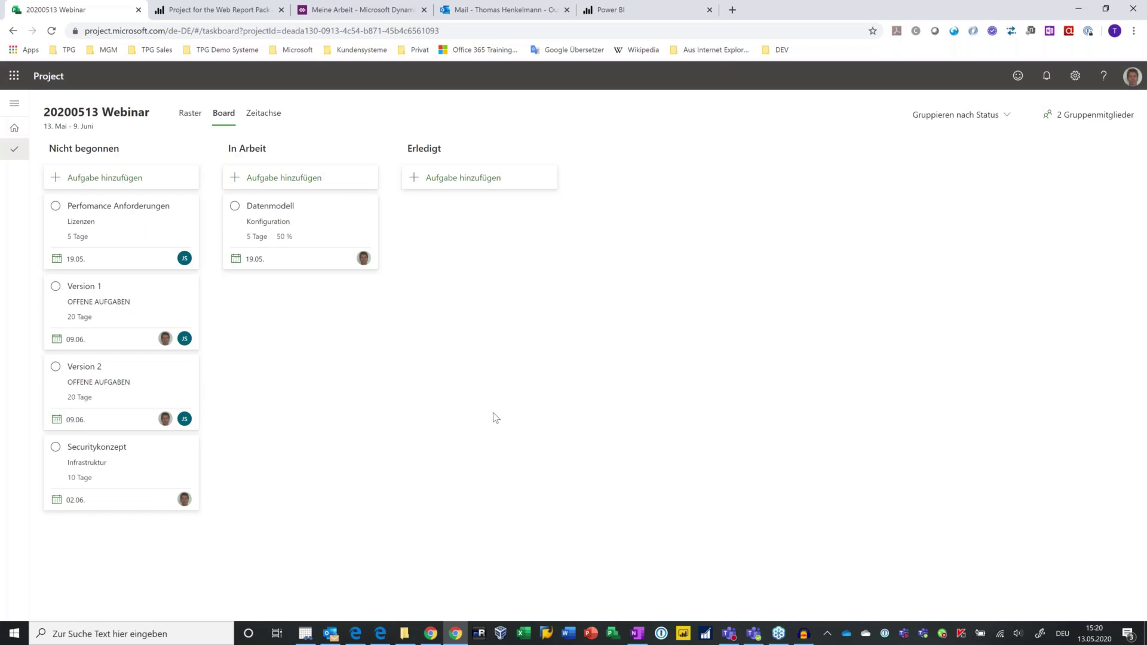
pyautogui.click(1008, 119)
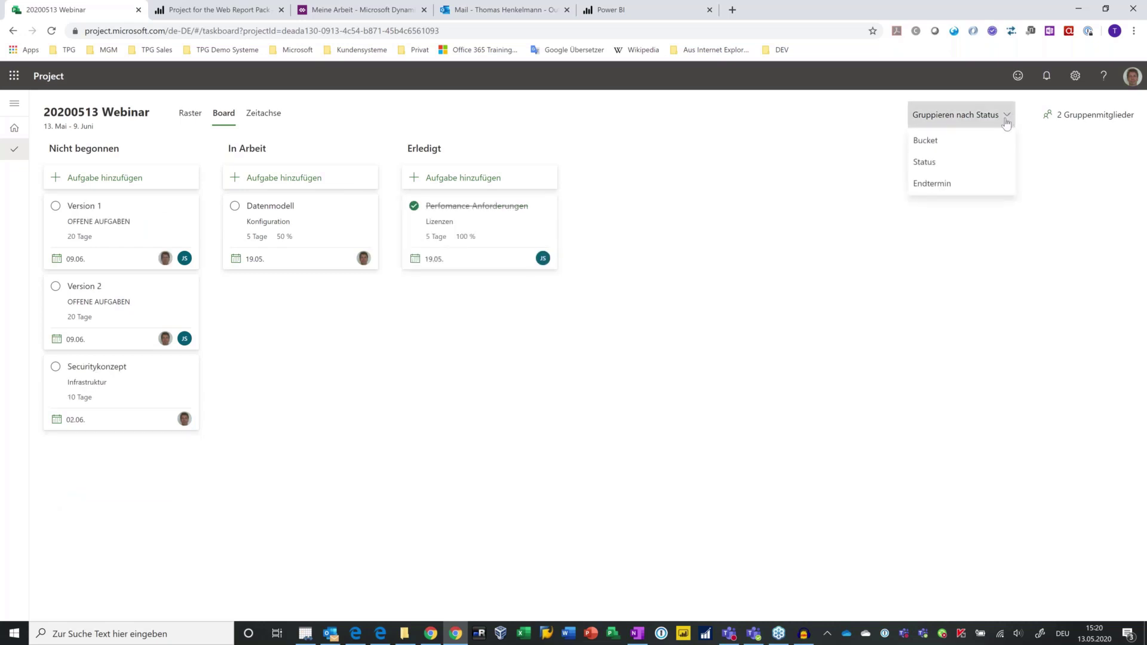
pyautogui.click(945, 186)
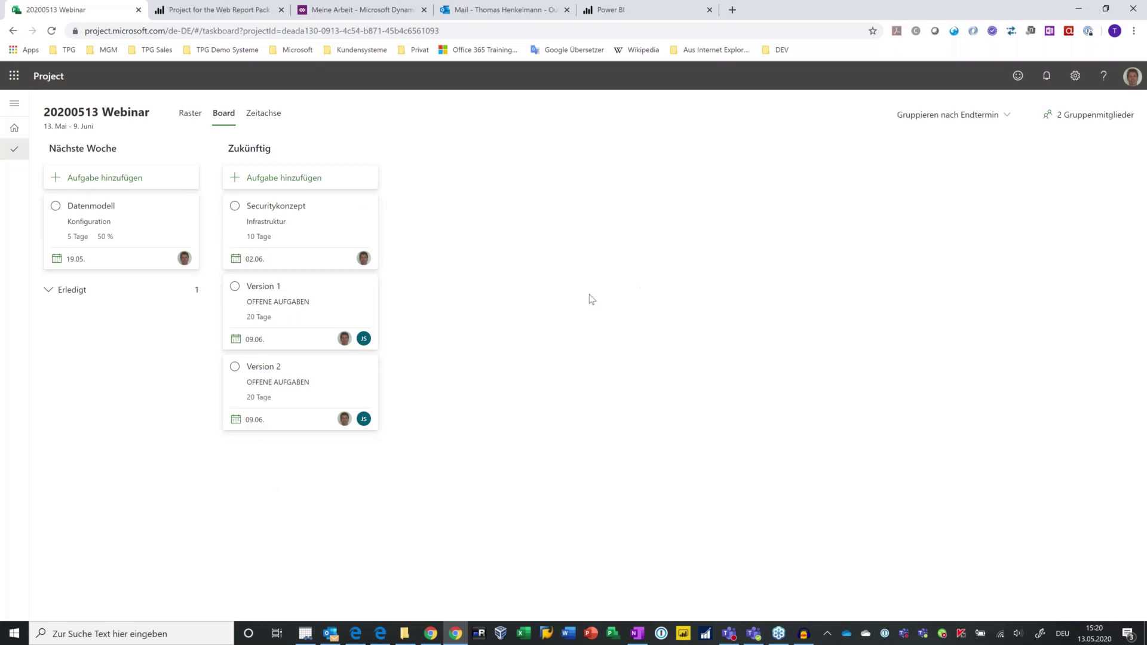
# - Expand the Erledigt group, regroup the board by Bucket, and switch to the Zeitachse timeline
pyautogui.click(72, 291)
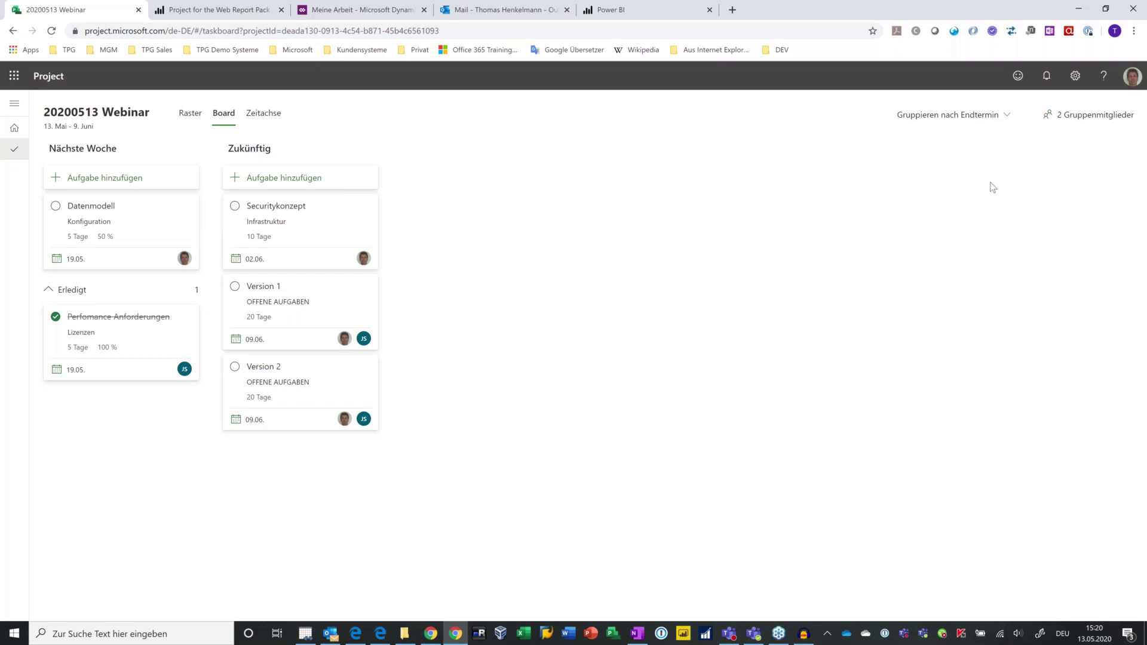
pyautogui.click(1010, 119)
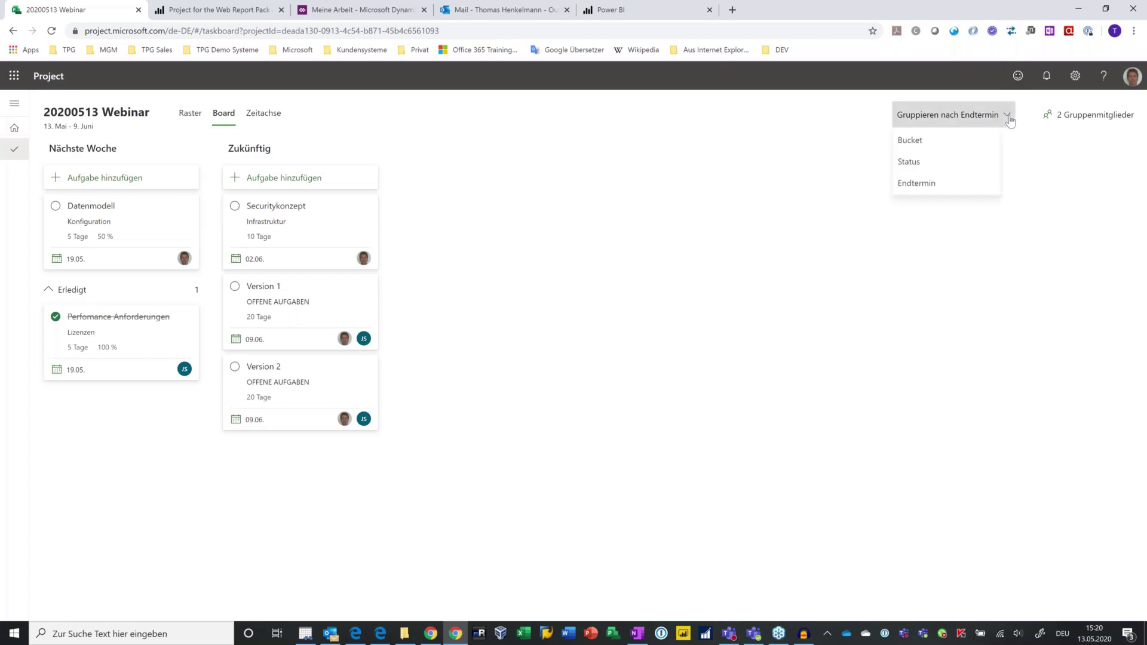
pyautogui.click(961, 150)
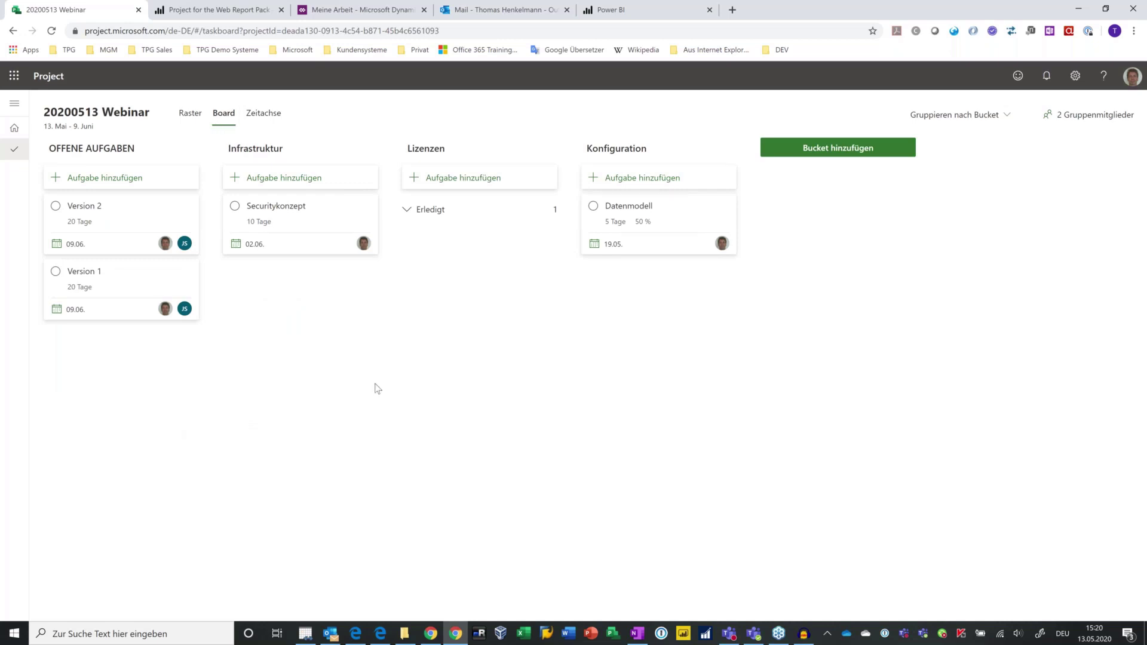
pyautogui.click(263, 113)
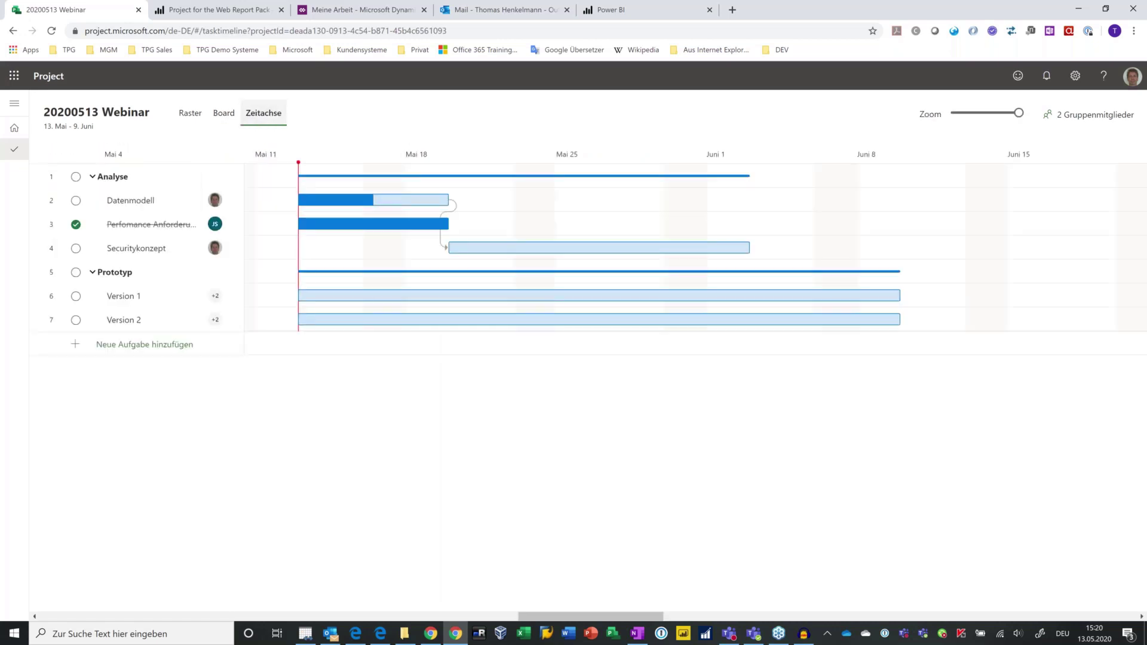
# - Zoom the timeline out and link Version 2 so it starts after Version 1
pyautogui.moveTo(1019, 113); pyautogui.dragTo(973, 115)
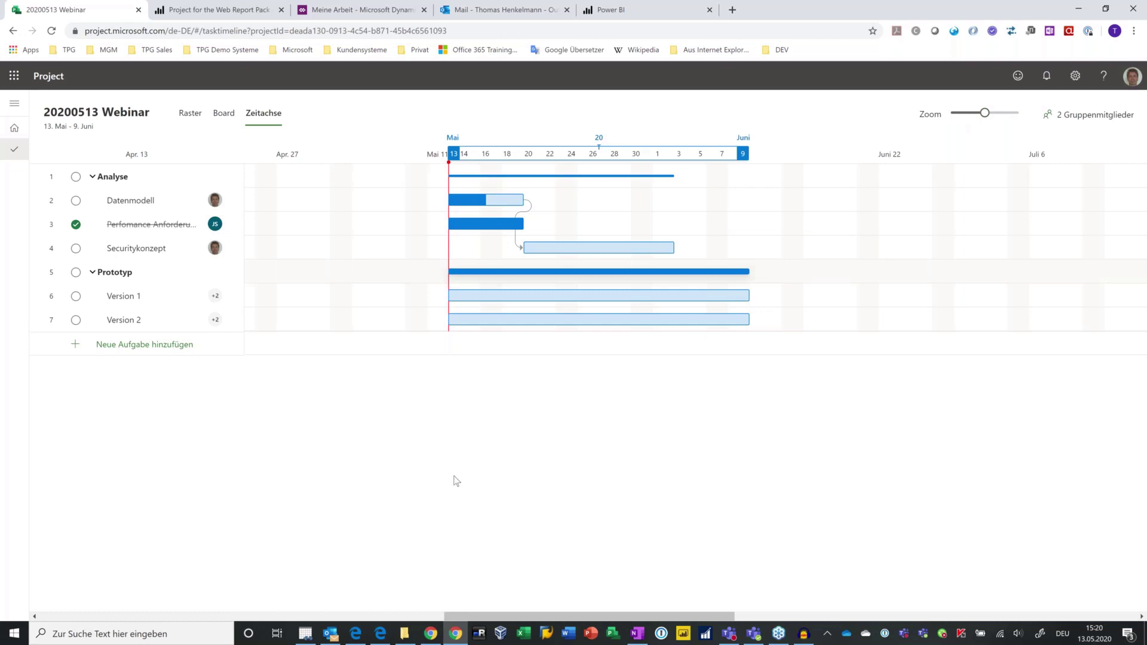
pyautogui.moveTo(487, 224)
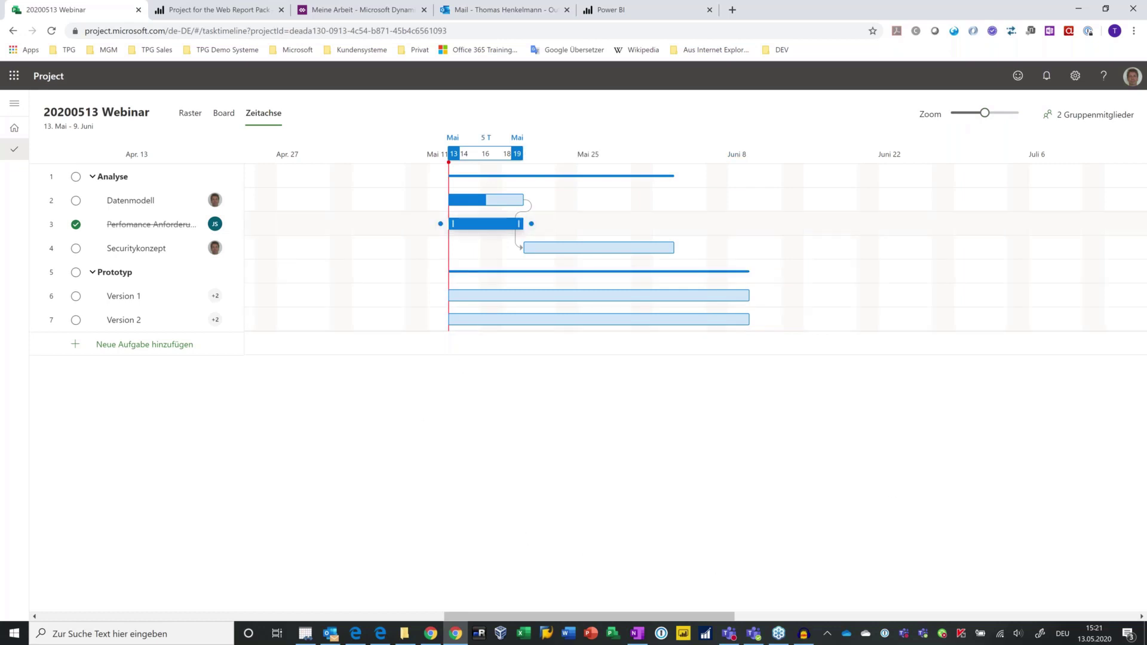
pyautogui.moveTo(681, 297)
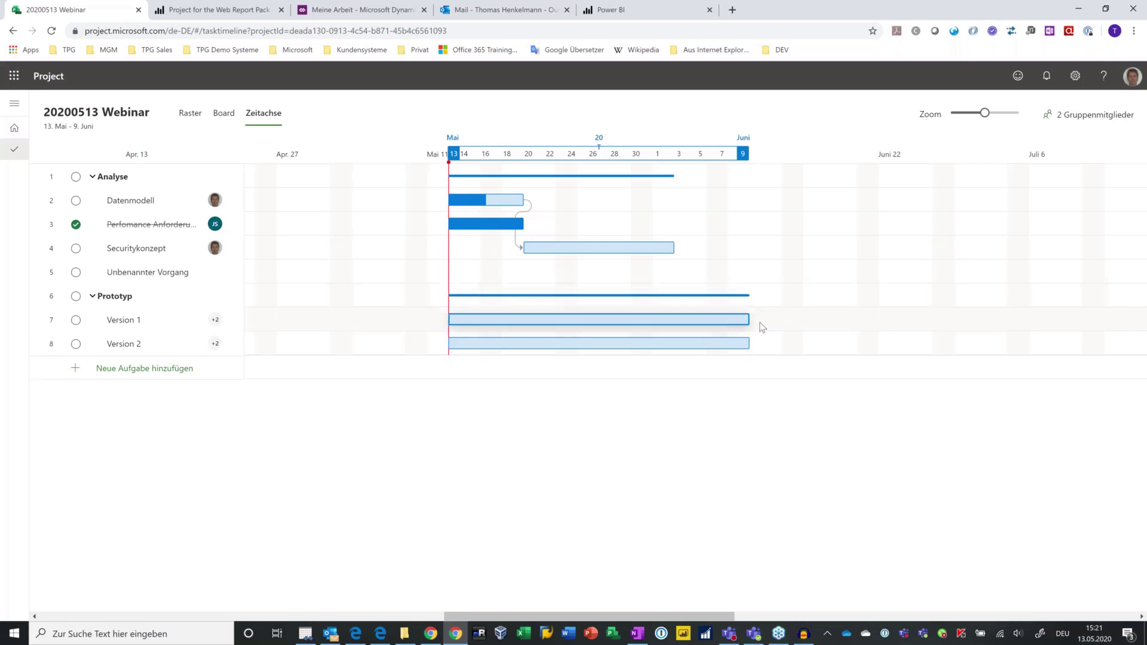
pyautogui.moveTo(757, 320); pyautogui.dragTo(736, 336)
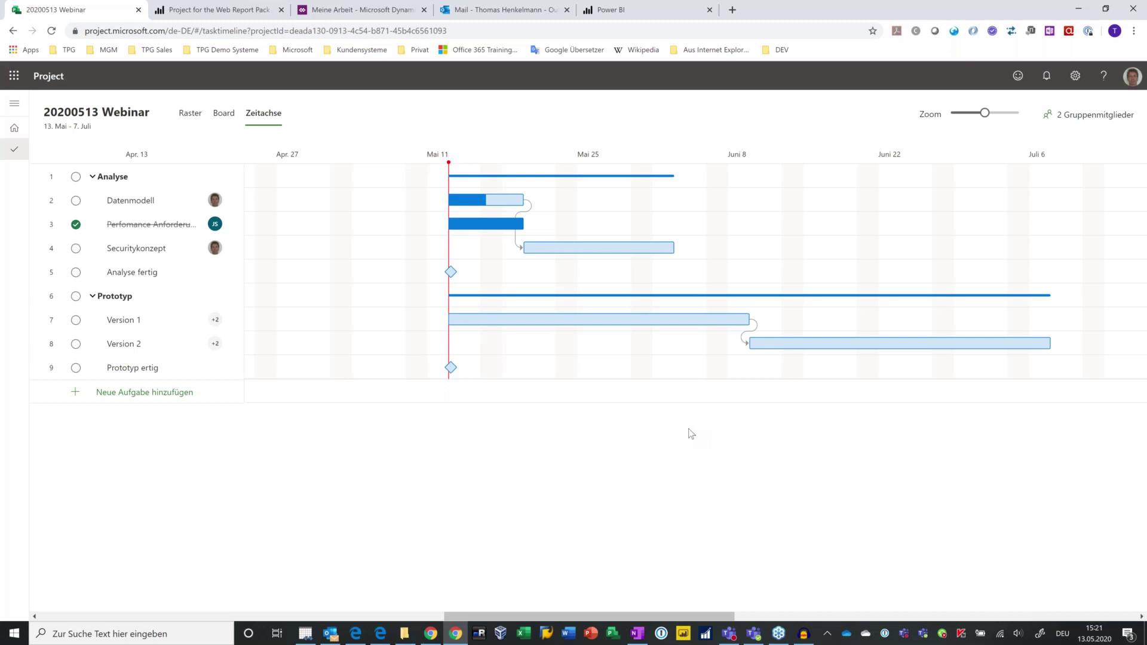
# - Make milestone Analyse fertig depend on Securitykonzept and Prototyp ertig depend on Version 2
pyautogui.moveTo(160, 254)
pyautogui.click(131, 251)
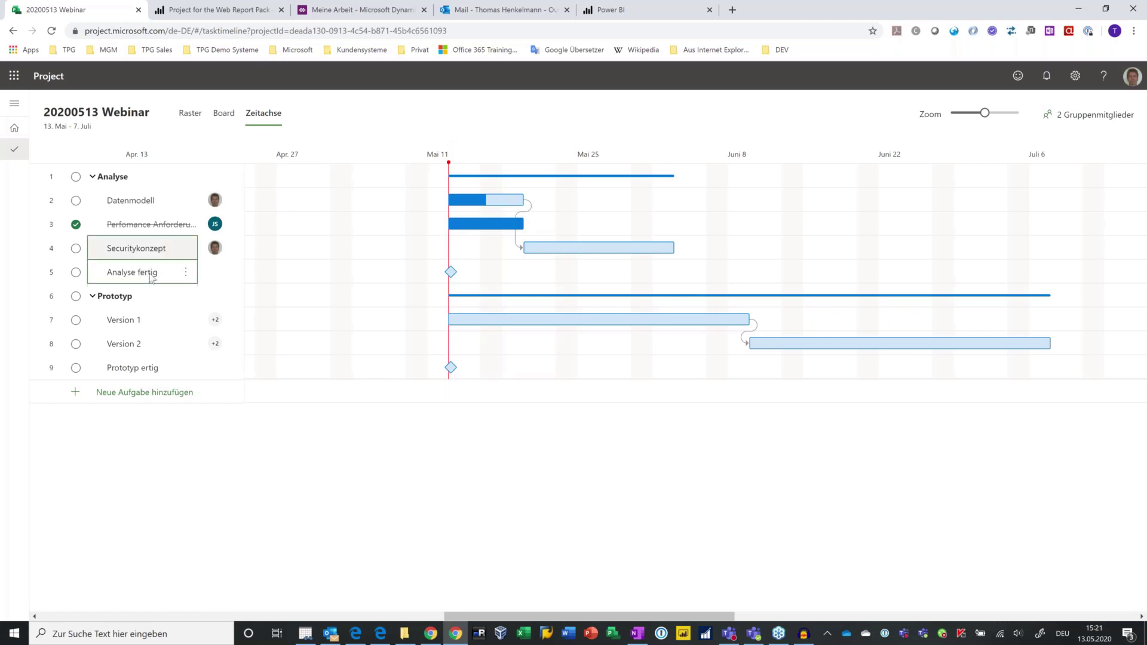
pyautogui.click(185, 272)
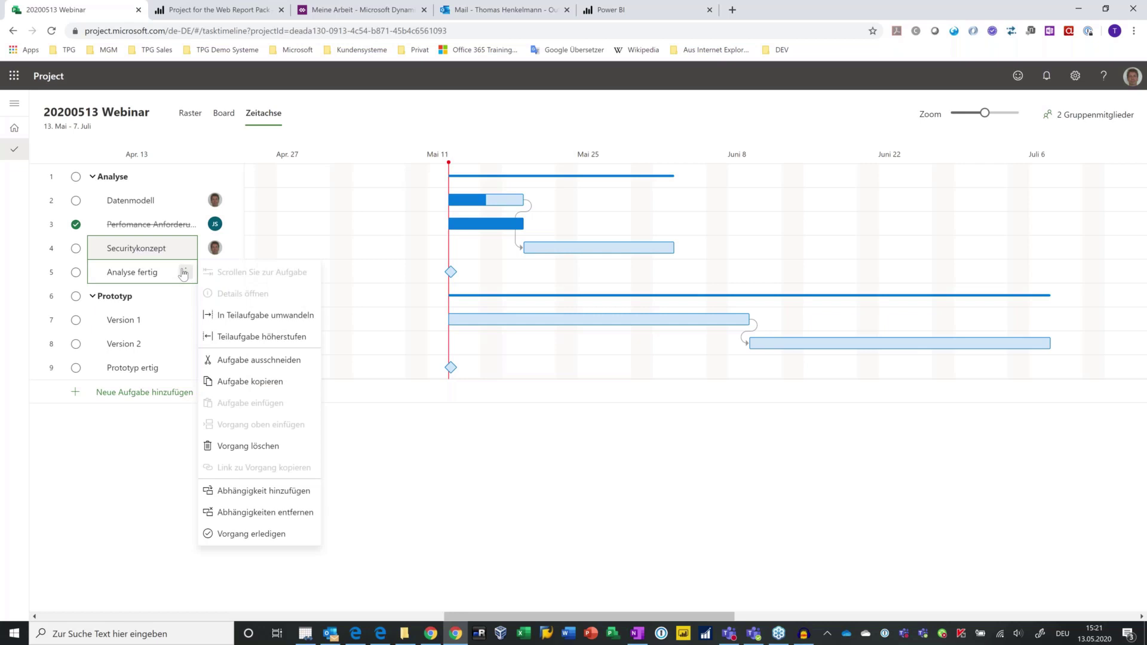
pyautogui.click(300, 489)
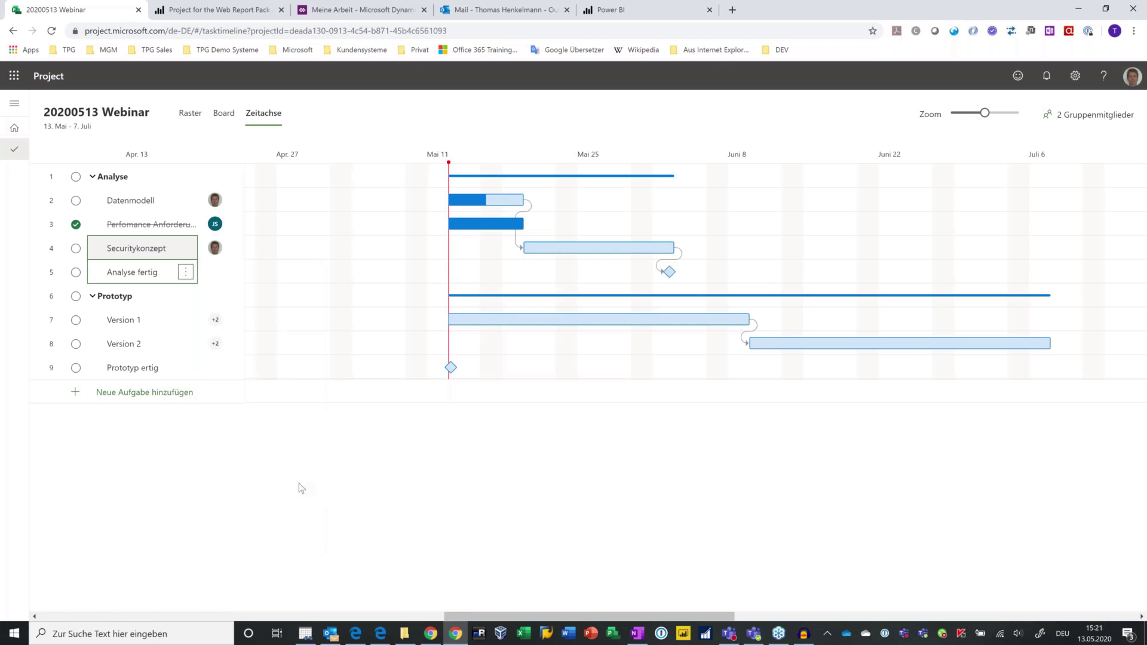
pyautogui.click(135, 344)
pyautogui.keyDown('shift'); pyautogui.click(145, 372); pyautogui.keyUp('shift')
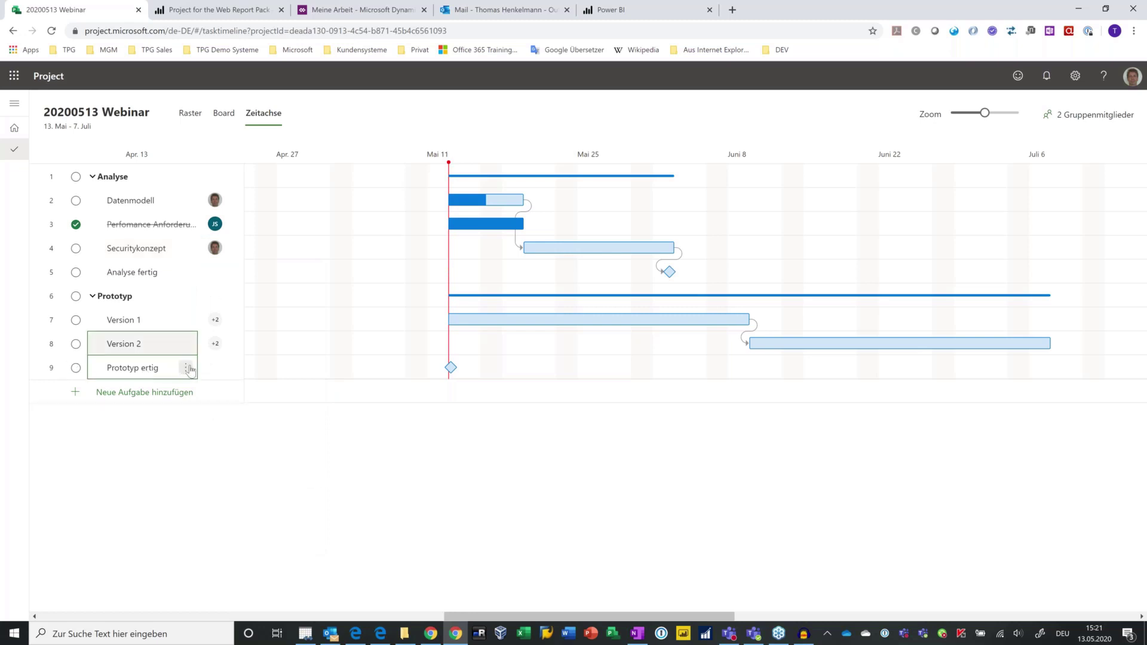
pyautogui.click(186, 367)
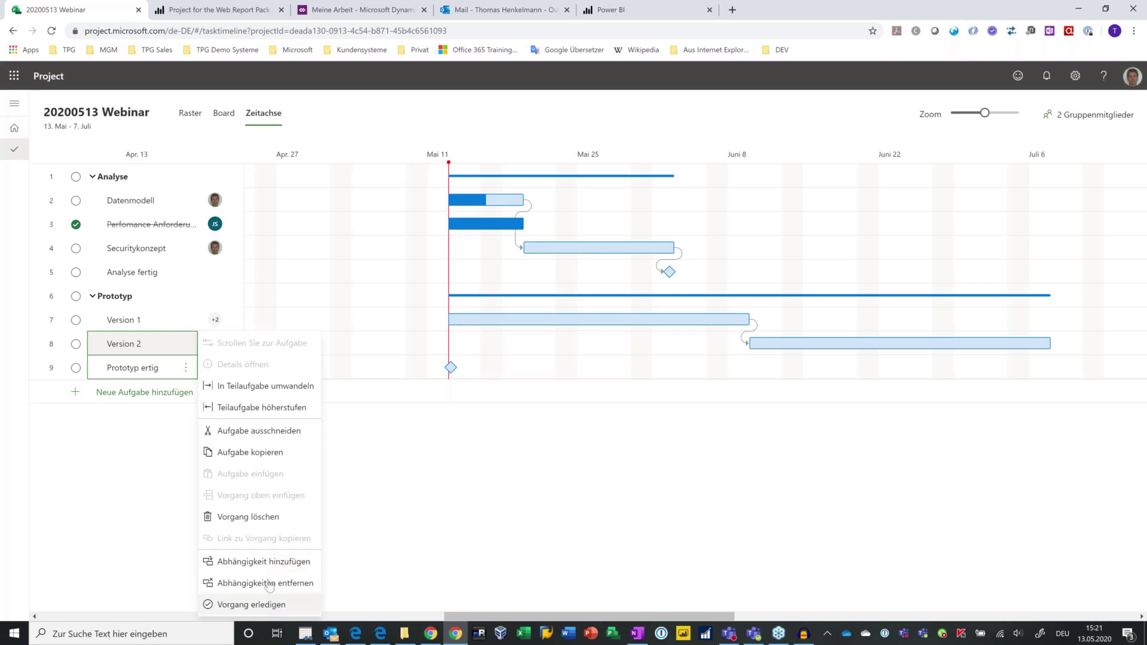
pyautogui.click(275, 562)
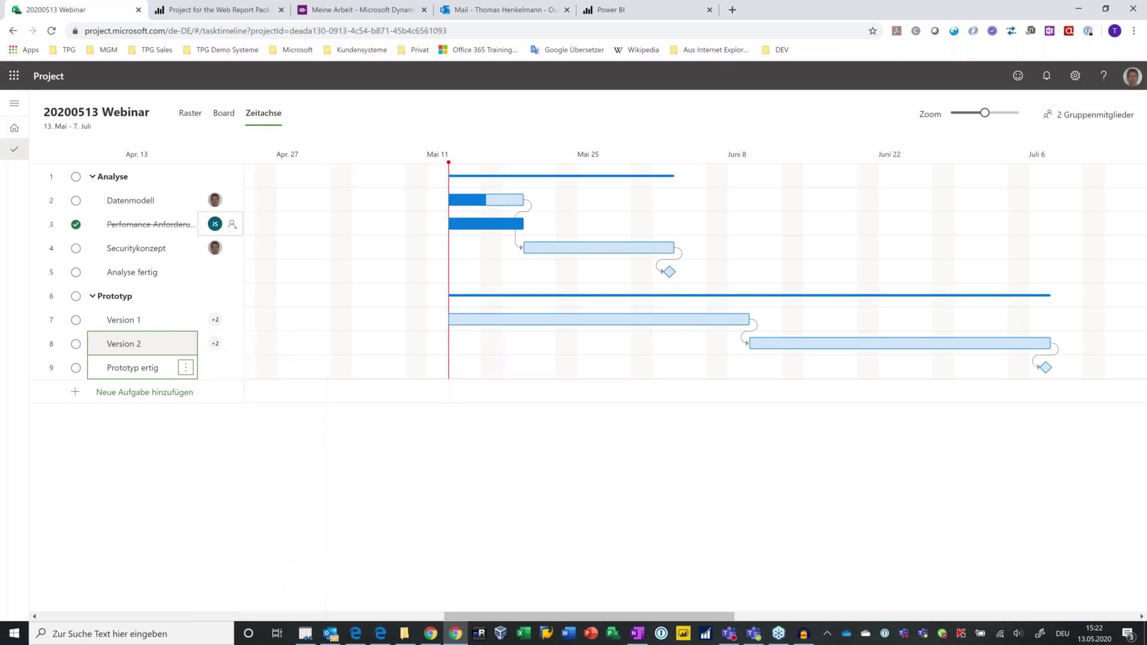
# - Make the Prototyp phase depend on the Analyse phase and zoom out to monthly view
pyautogui.click(154, 176)
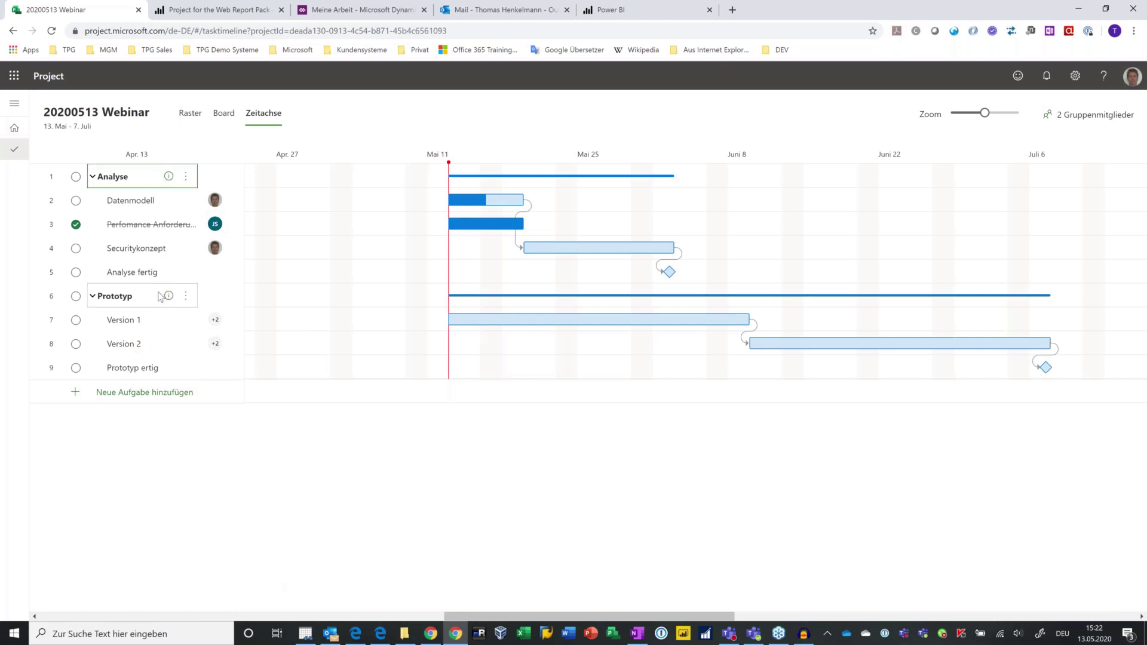
pyautogui.click(186, 296)
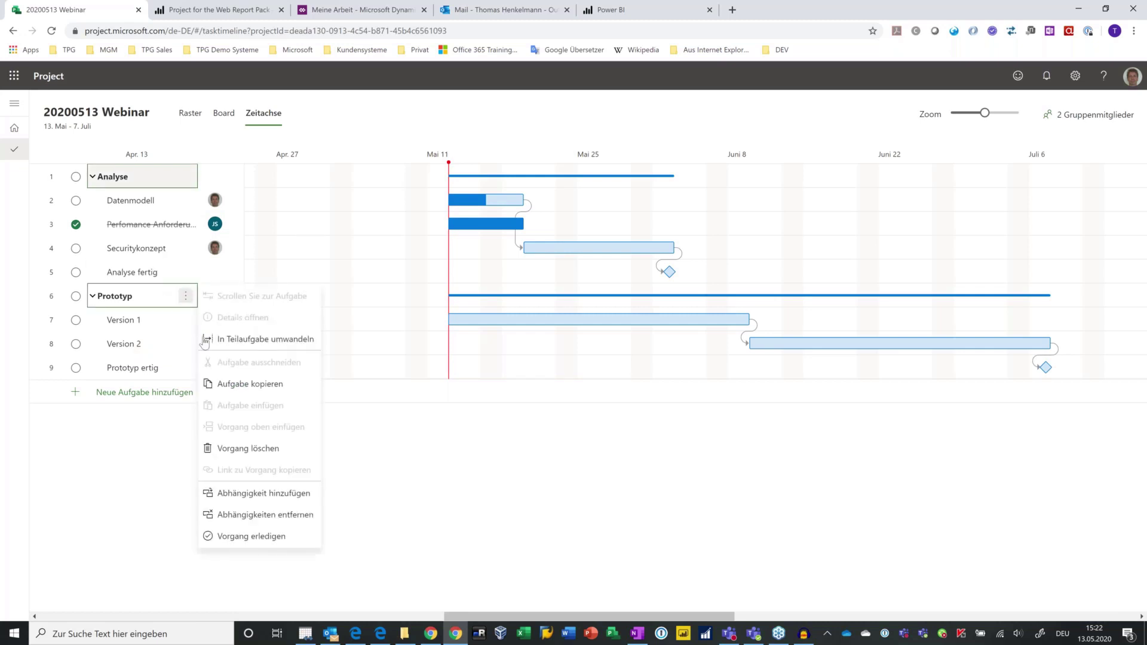
pyautogui.click(288, 488)
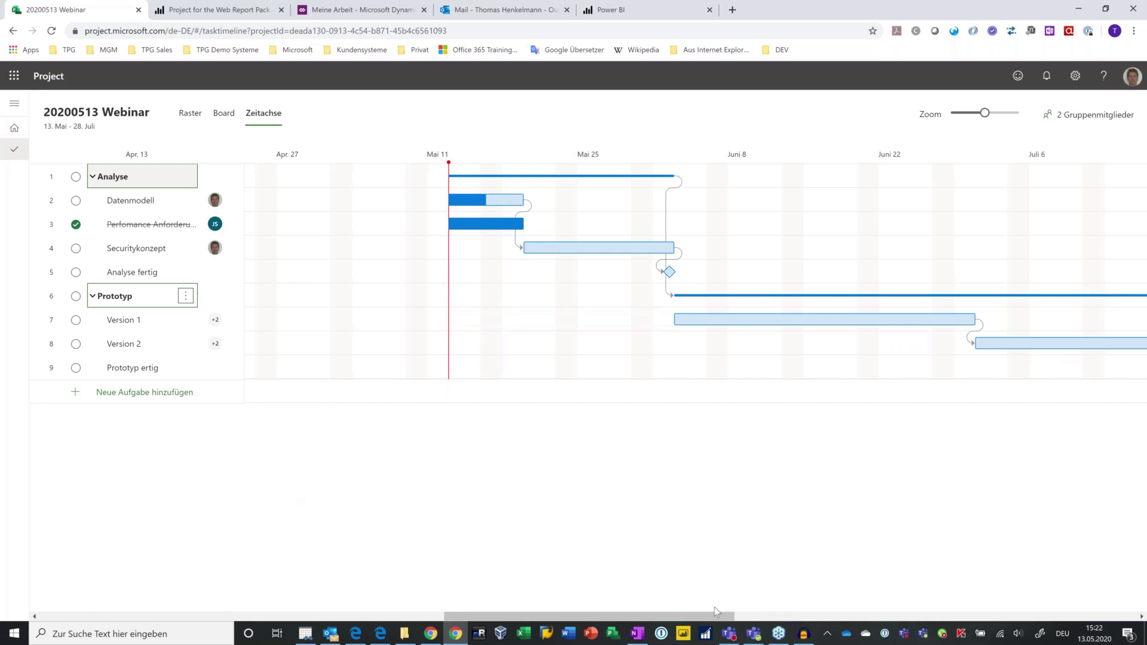
pyautogui.moveTo(724, 621); pyautogui.dragTo(764, 622)
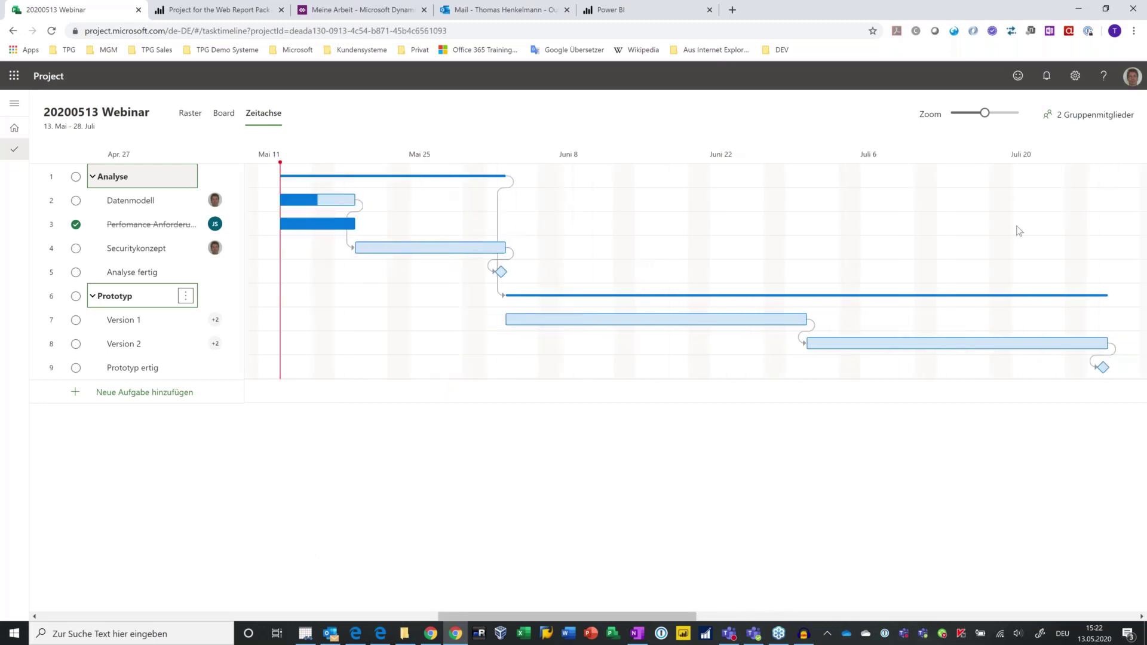
pyautogui.moveTo(985, 113); pyautogui.dragTo(965, 122)
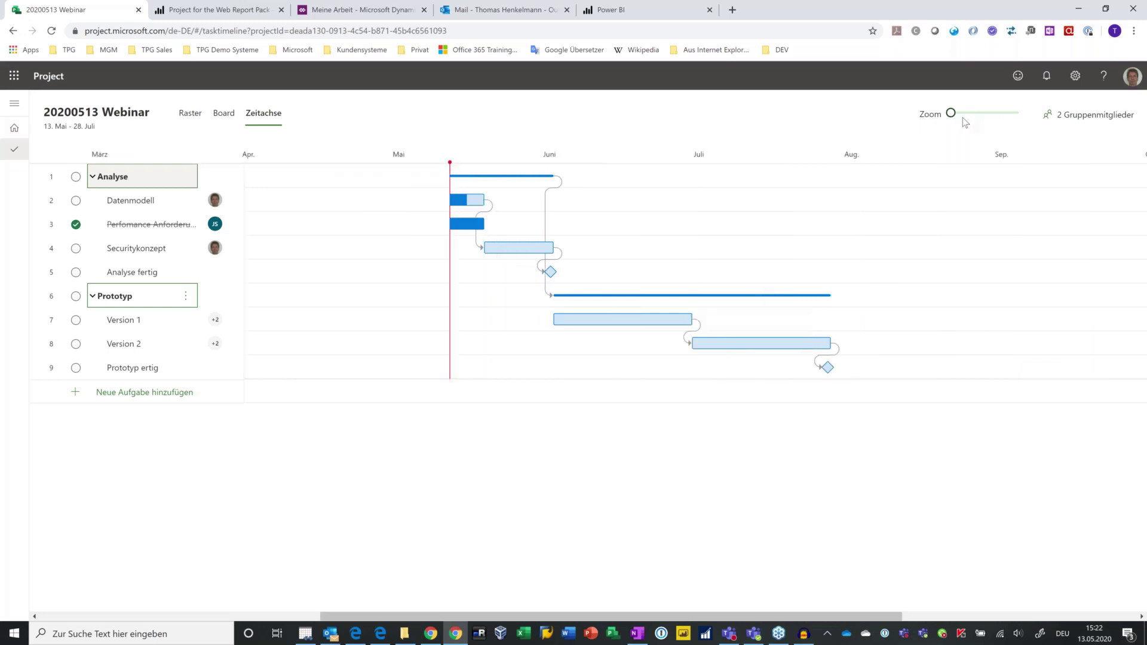